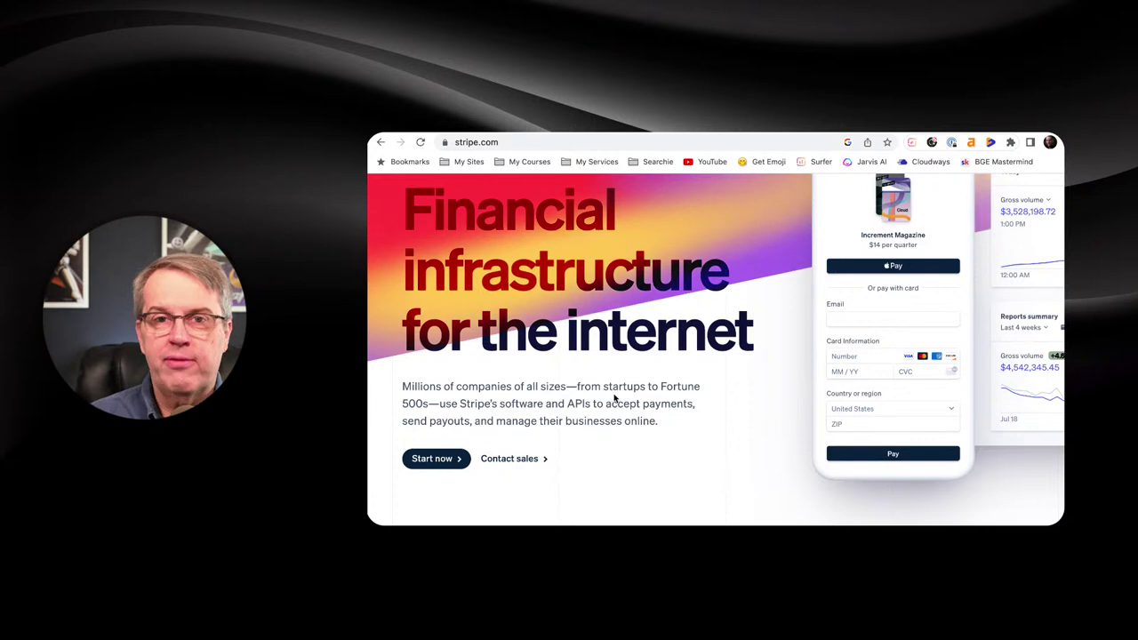
Examine the Stripe home page from the headline and client logos to the modular solutions and global payments sections.
{"action": "scroll", "coordinate": [624, 383], "scroll_direction": "down", "scroll_amount": 1}
{"action": "scroll", "coordinate": [624, 377], "scroll_direction": "down", "scroll_amount": 3}
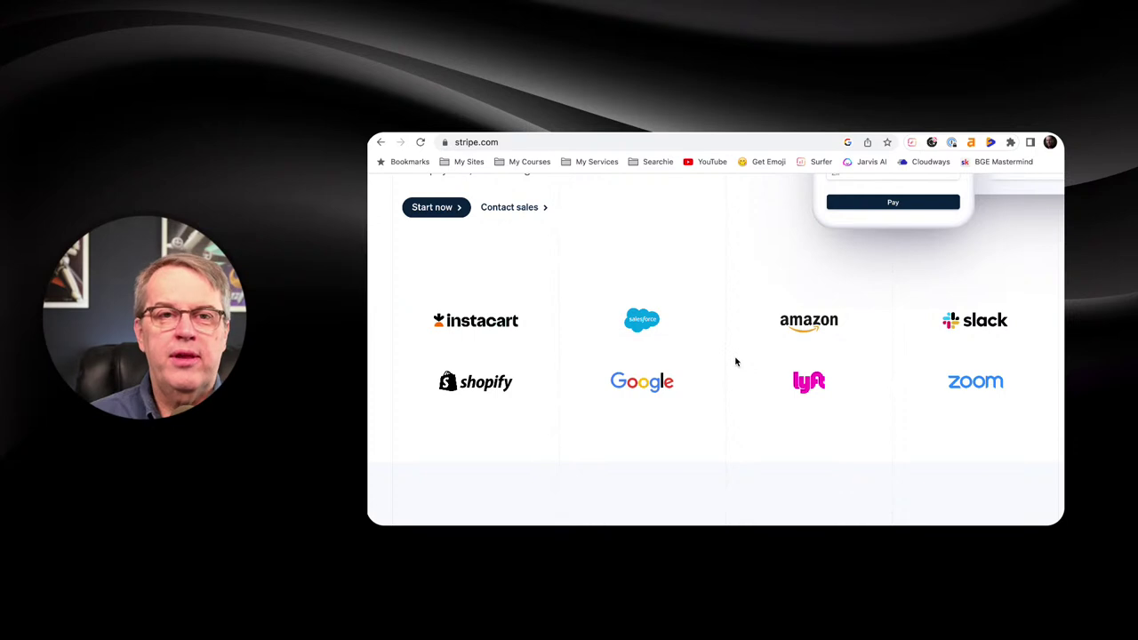
{"action": "scroll", "coordinate": [578, 357], "scroll_direction": "down", "scroll_amount": 5}
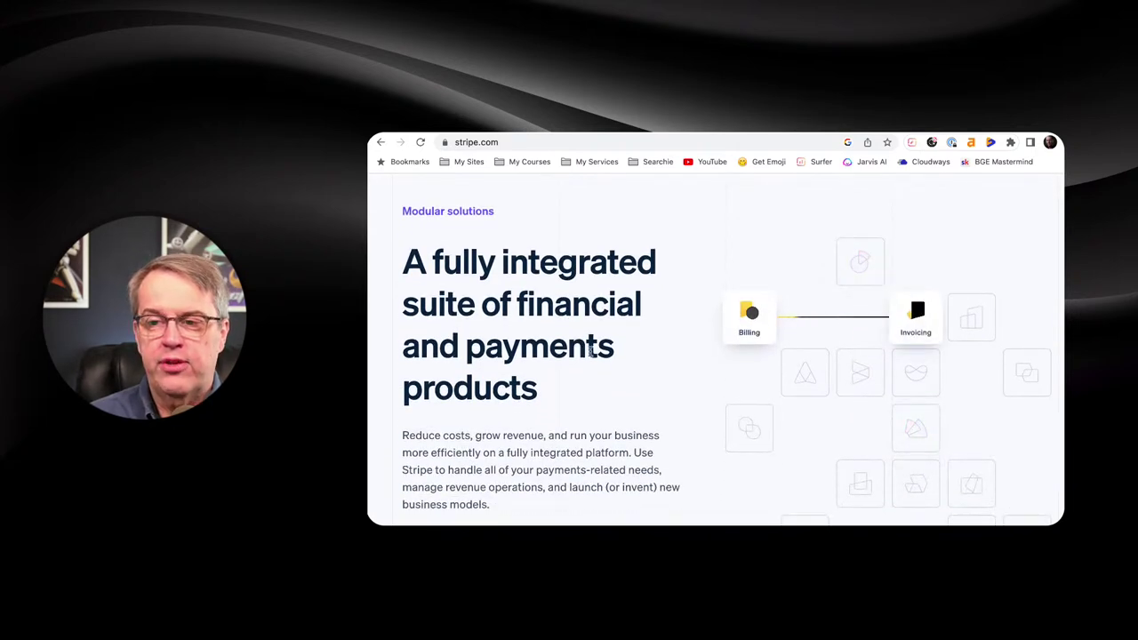
{"action": "scroll", "coordinate": [662, 363], "scroll_direction": "down", "scroll_amount": 1}
{"action": "scroll", "coordinate": [662, 362], "scroll_direction": "down", "scroll_amount": 2}
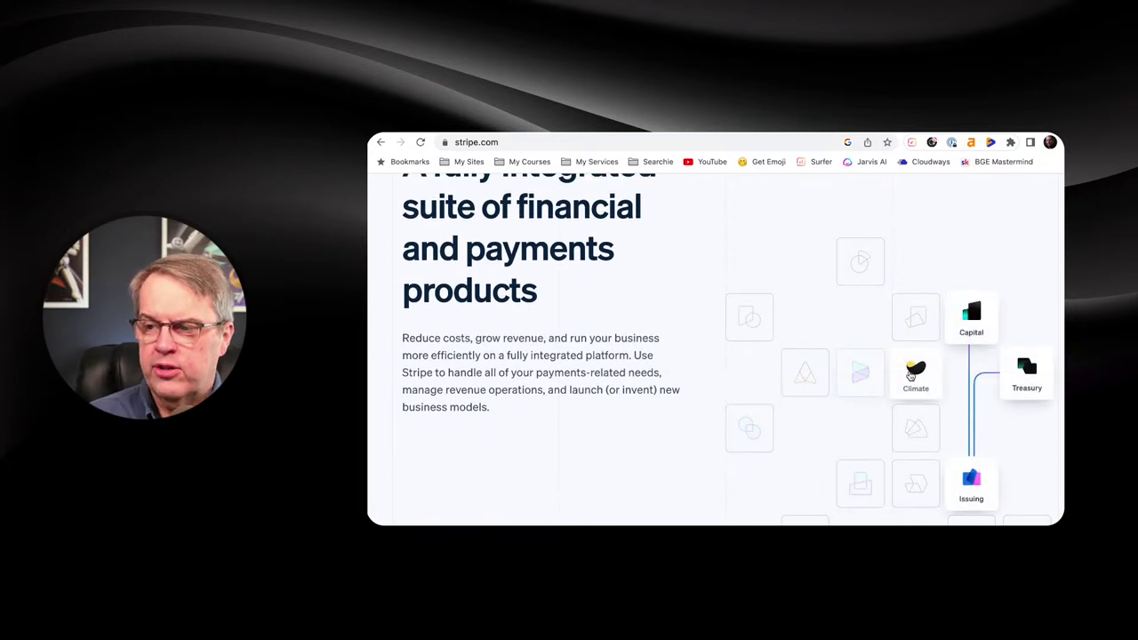
{"action": "scroll", "coordinate": [663, 350], "scroll_direction": "down", "scroll_amount": 8}
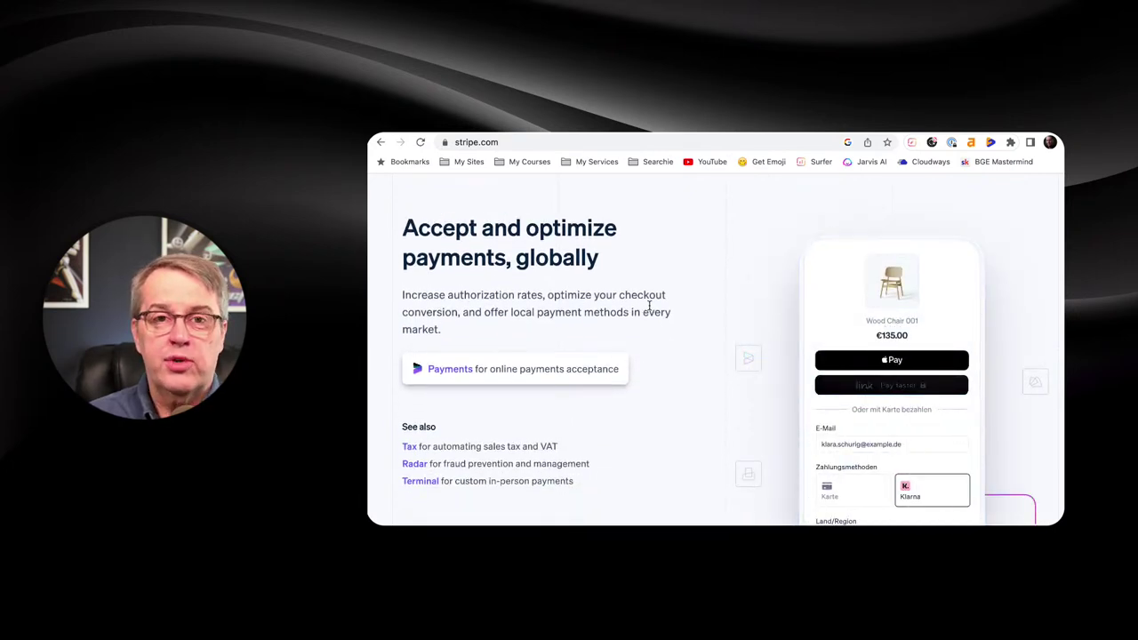
{"action": "scroll", "coordinate": [675, 311], "scroll_direction": "down", "scroll_amount": 2}
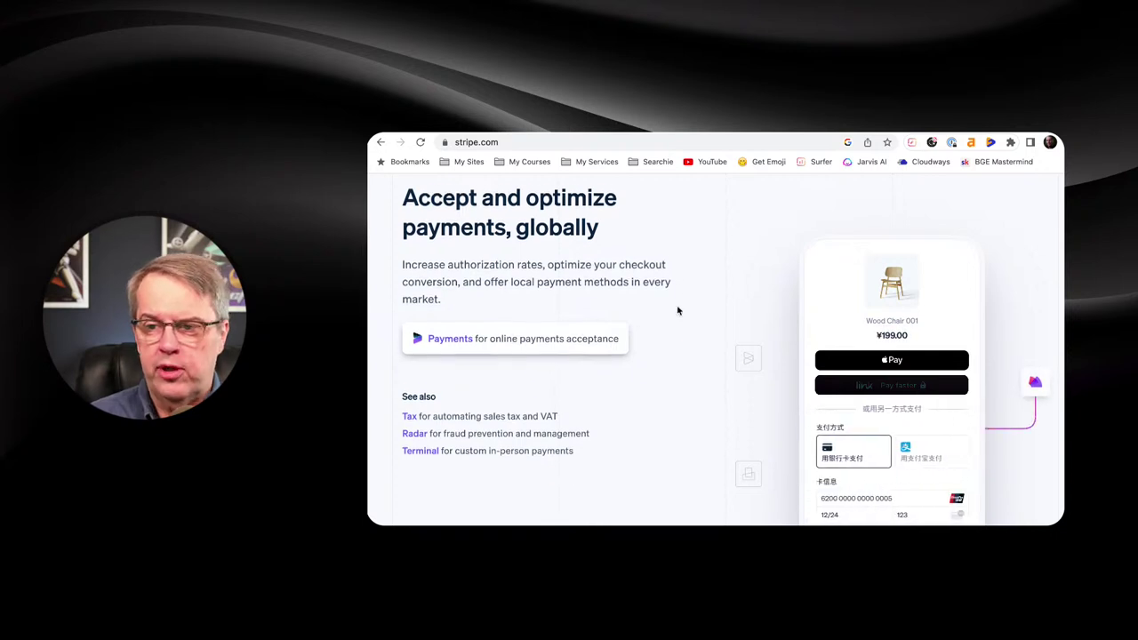
{"action": "scroll", "coordinate": [678, 310], "scroll_direction": "down", "scroll_amount": 2}
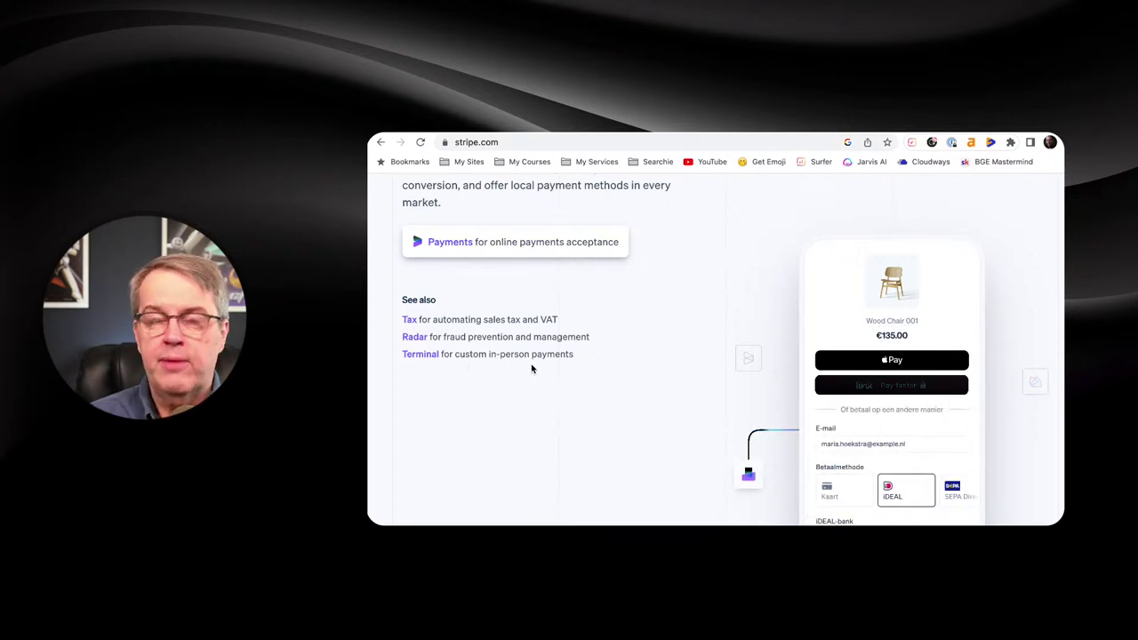
{"action": "scroll", "coordinate": [532, 368], "scroll_direction": "up", "scroll_amount": 2}
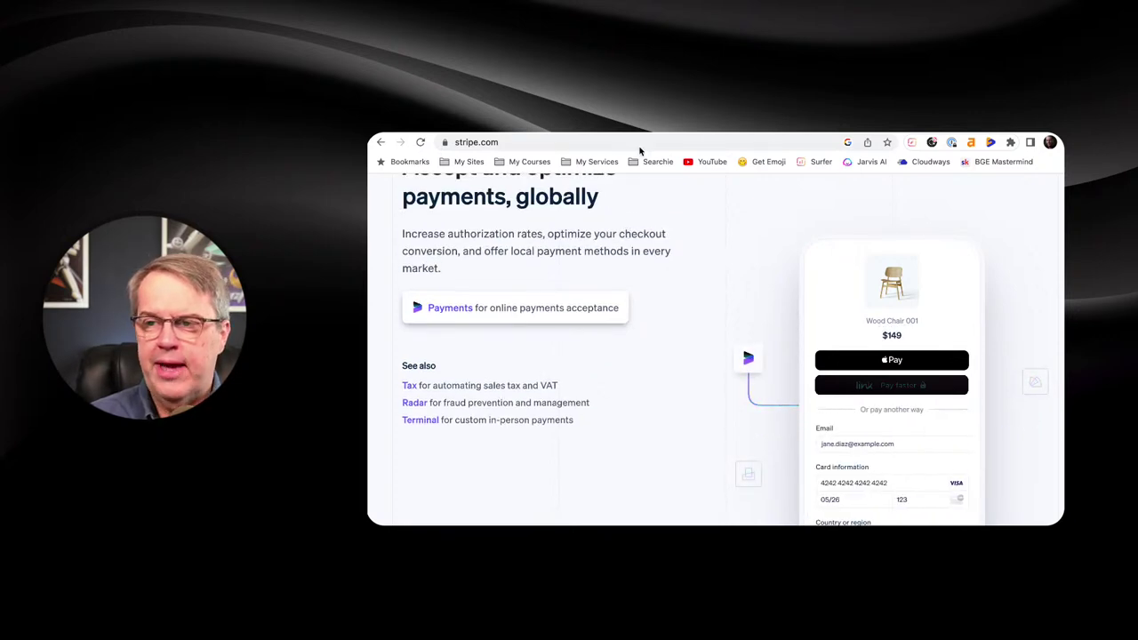
Switch to the Stripe dashboard's customer portal settings and review the portal preview with its current plan and payment method.
{"action": "key", "text": "ctrl+Tab"}
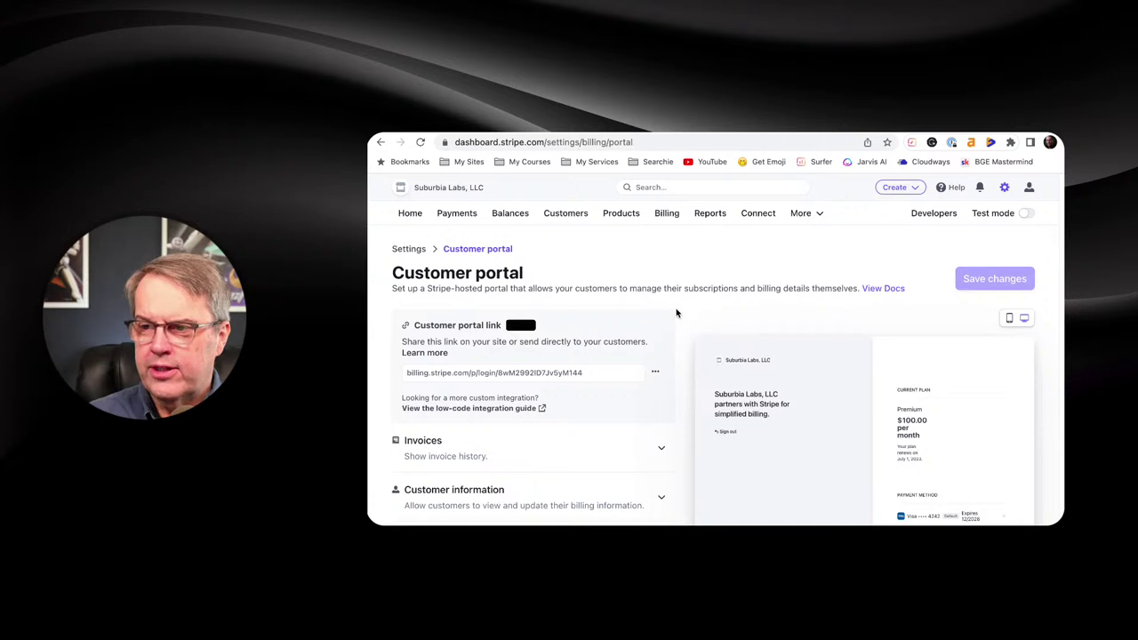
{"action": "scroll", "coordinate": [896, 399], "scroll_direction": "down", "scroll_amount": 4}
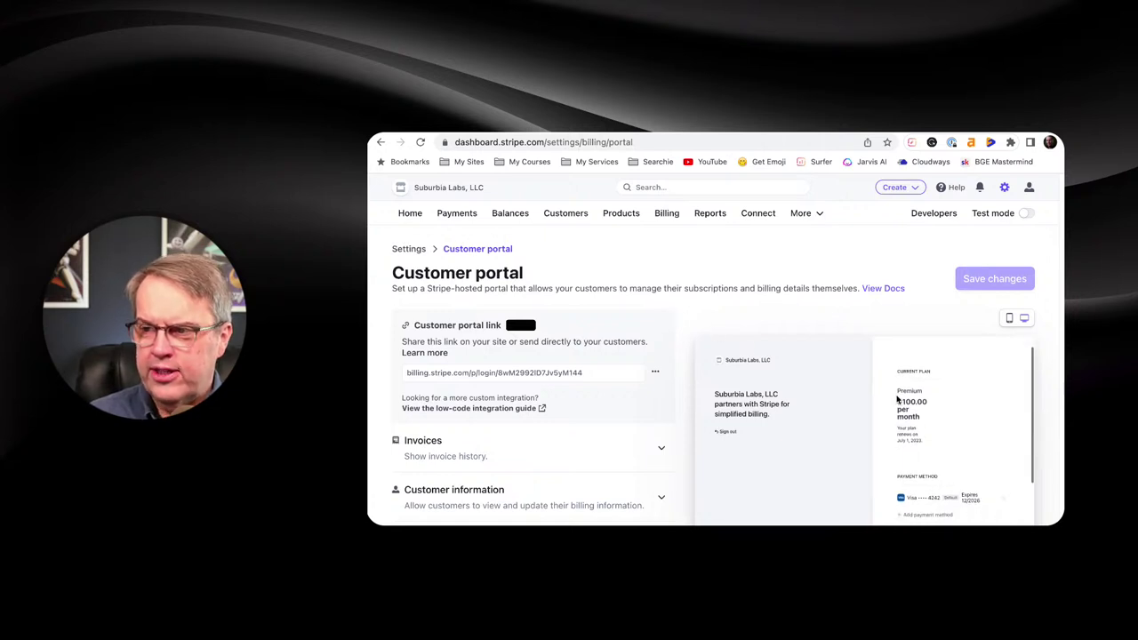
{"action": "scroll", "coordinate": [897, 399], "scroll_direction": "down", "scroll_amount": 5}
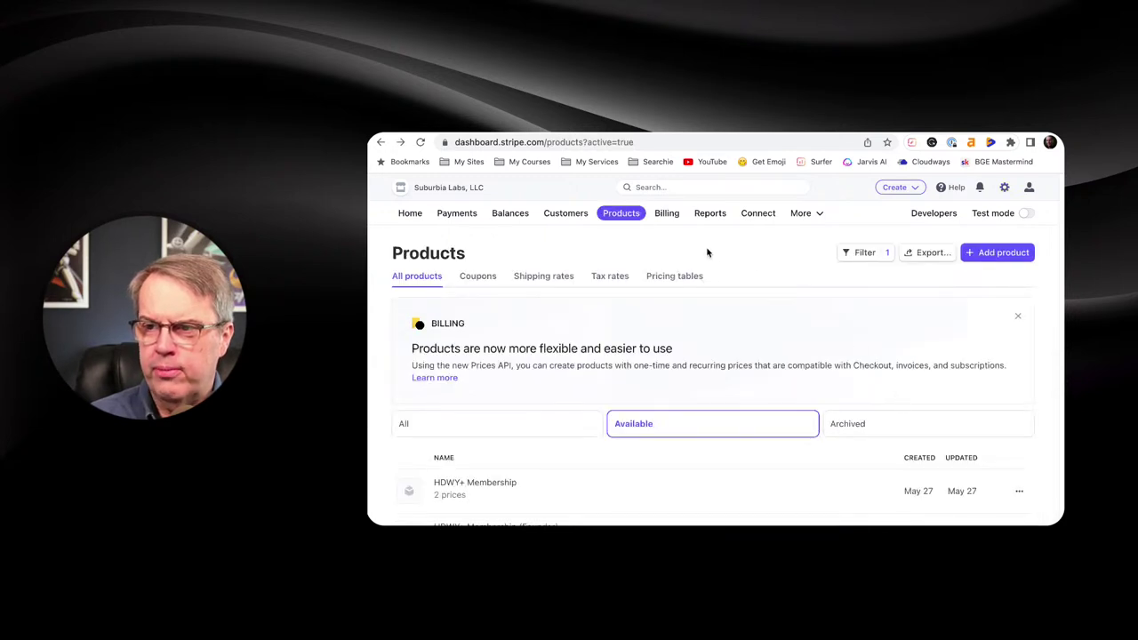
Look through the dashboard's Coupons, Customers and Products pages, returning to the customer list through the browsing history.
{"action": "left_click", "coordinate": [381, 143]}
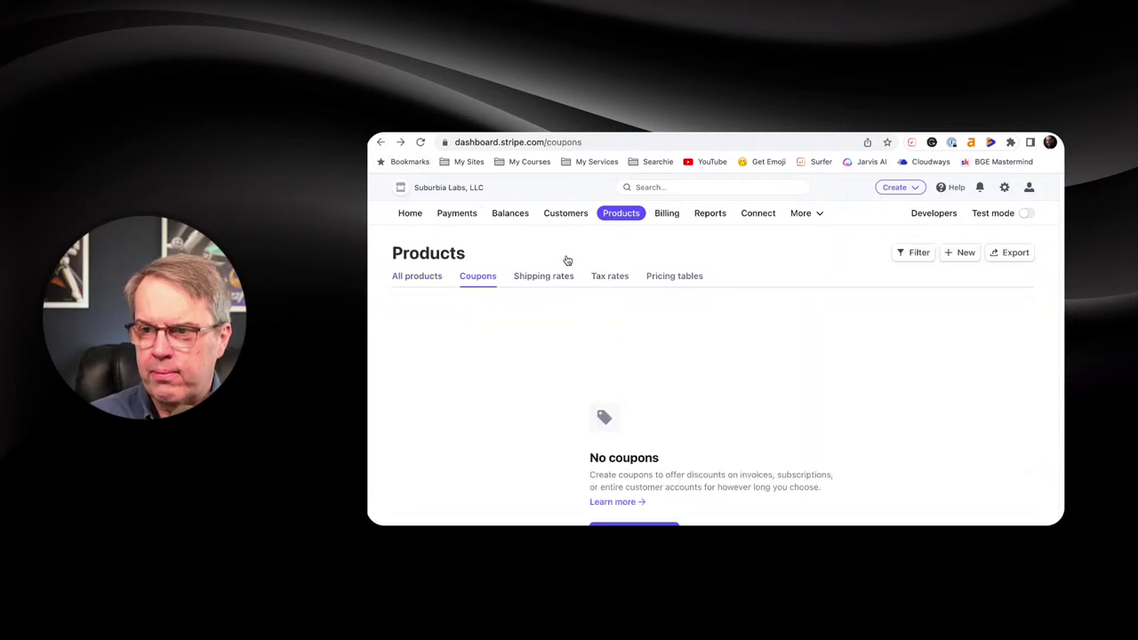
{"action": "left_click", "coordinate": [565, 214]}
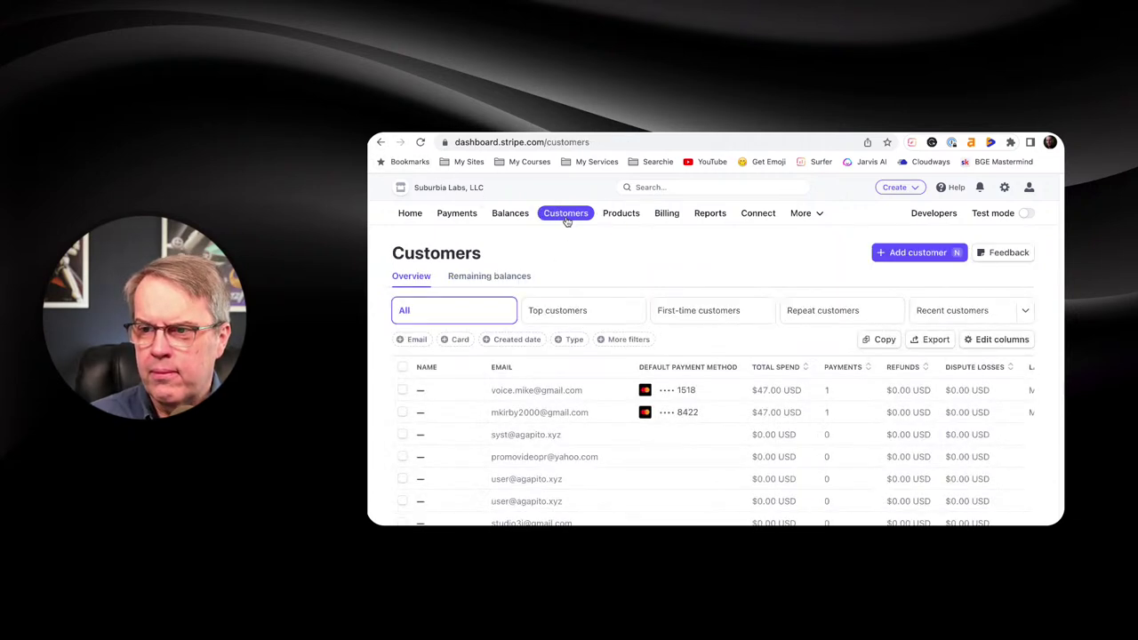
{"action": "left_click", "coordinate": [619, 215]}
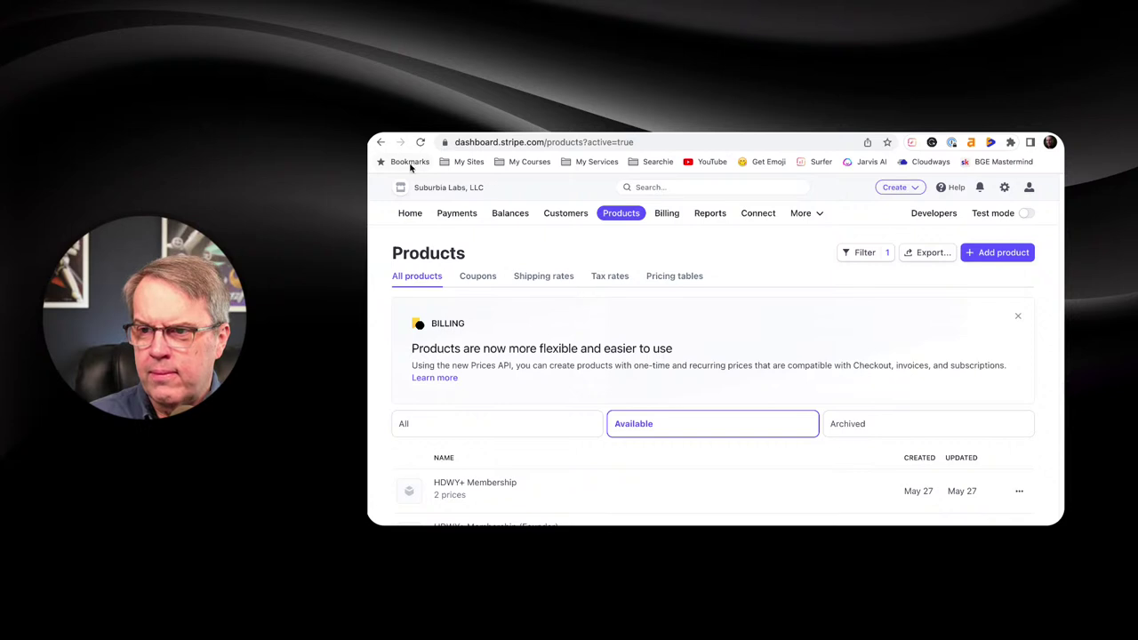
{"action": "right_click", "coordinate": [380, 145]}
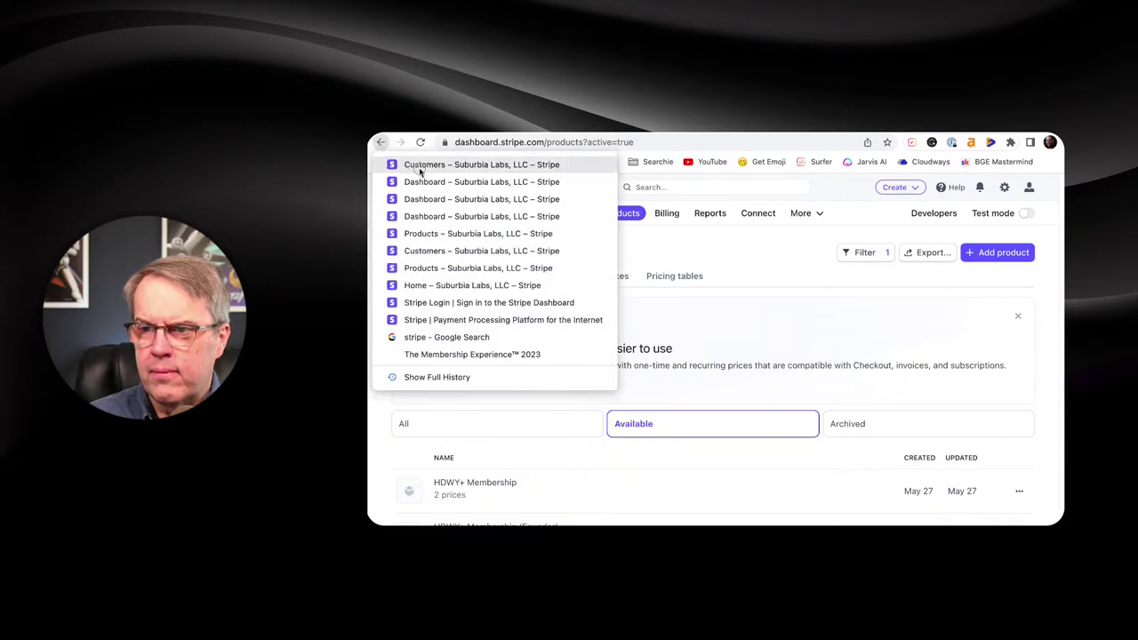
{"action": "left_click", "coordinate": [430, 255]}
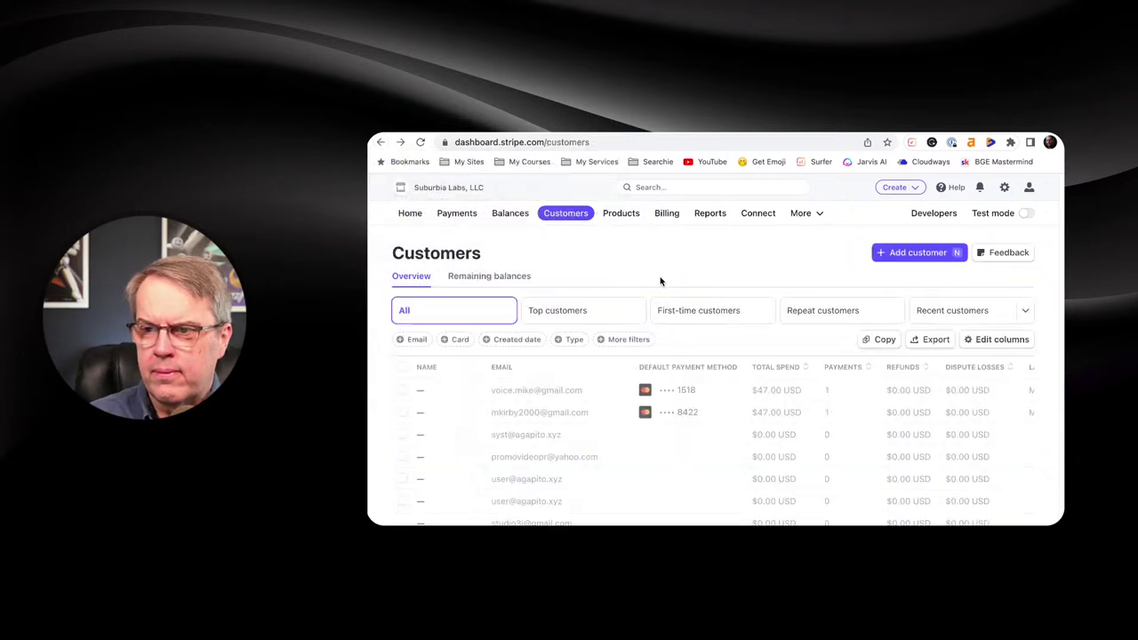
Start adding a new product from the product list and expand the additional options under its product details.
{"action": "left_click", "coordinate": [619, 215]}
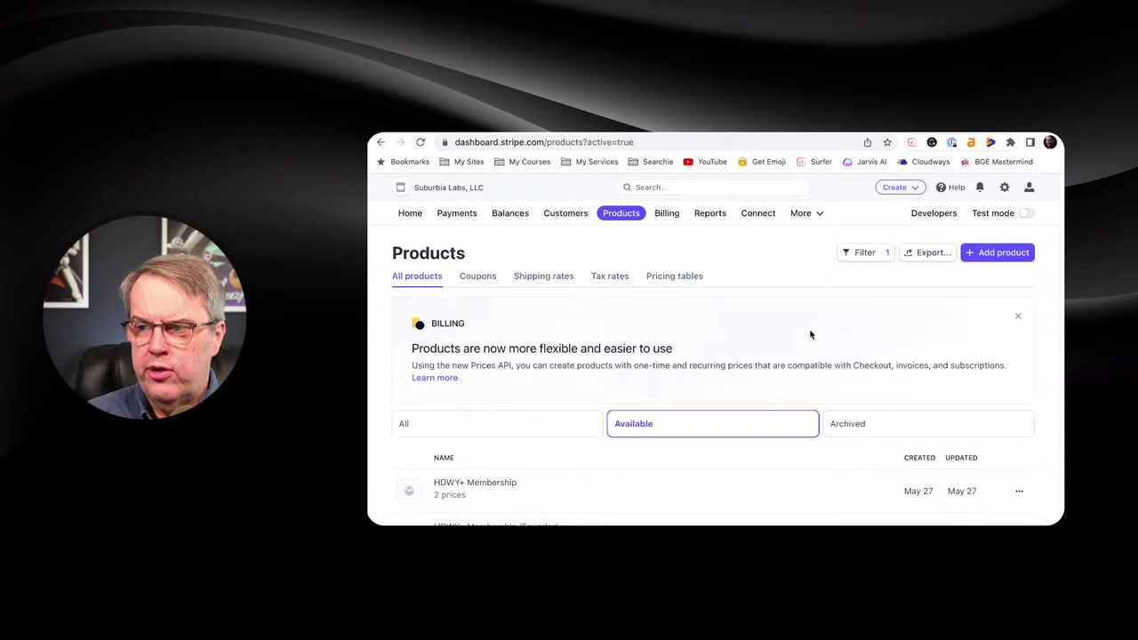
{"action": "left_click", "coordinate": [988, 257]}
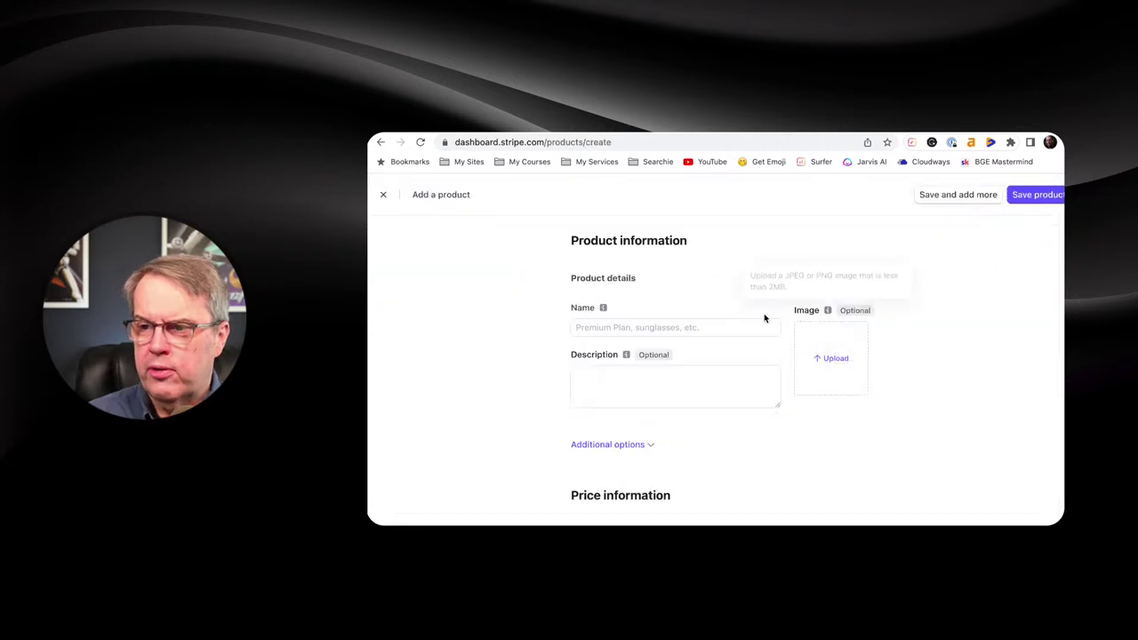
{"action": "left_click", "coordinate": [699, 326]}
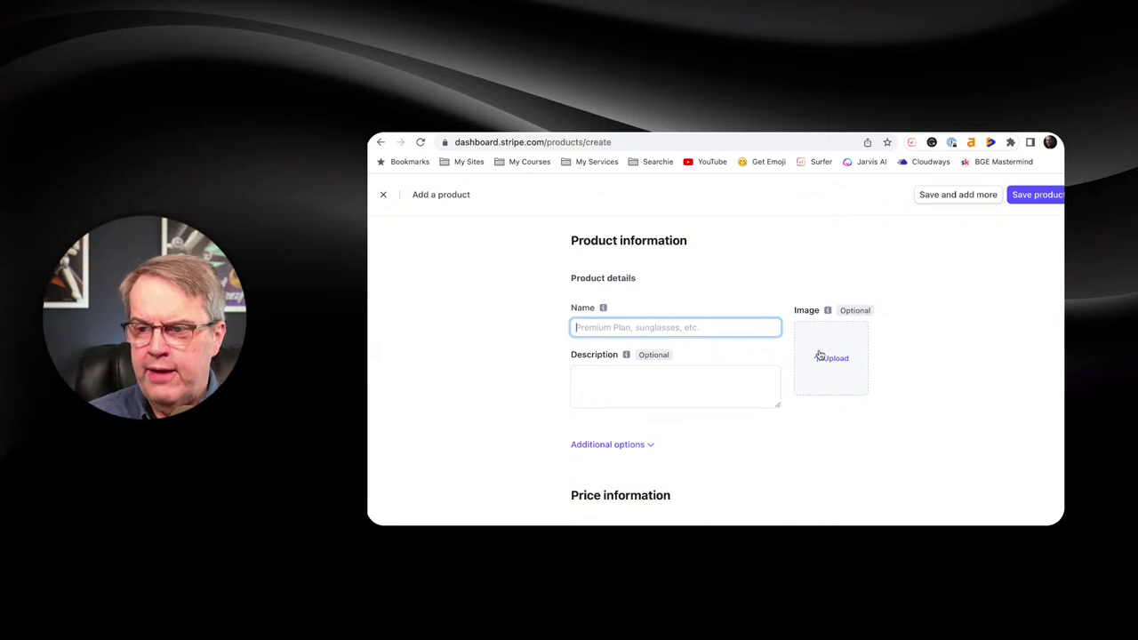
{"action": "left_click", "coordinate": [717, 384]}
{"action": "left_click", "coordinate": [647, 444]}
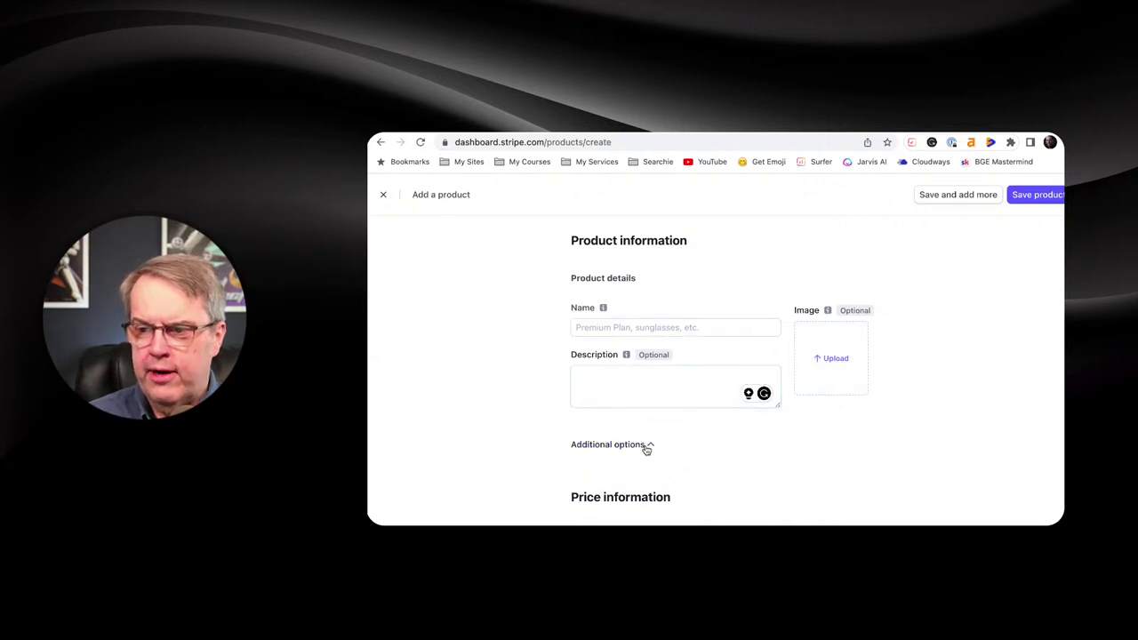
Examine the statement descriptor, unit label, metadata and feature list fields in the new product's additional options.
{"action": "scroll", "coordinate": [530, 418], "scroll_direction": "down", "scroll_amount": 3}
{"action": "scroll", "coordinate": [533, 414], "scroll_direction": "down", "scroll_amount": 1}
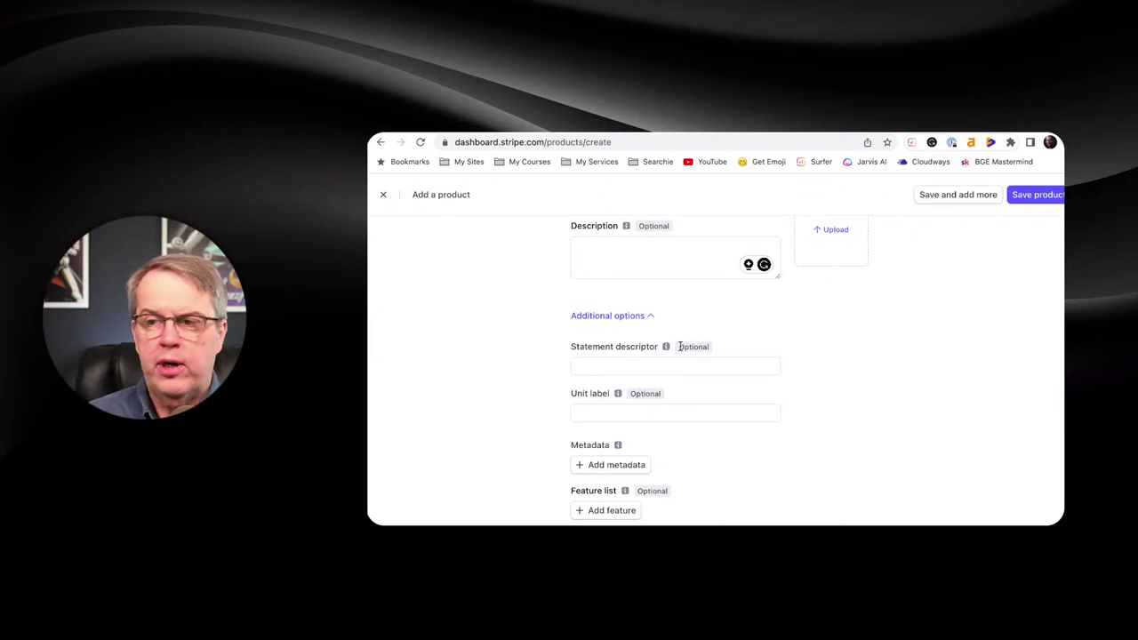
{"action": "mouse_move", "coordinate": [669, 351]}
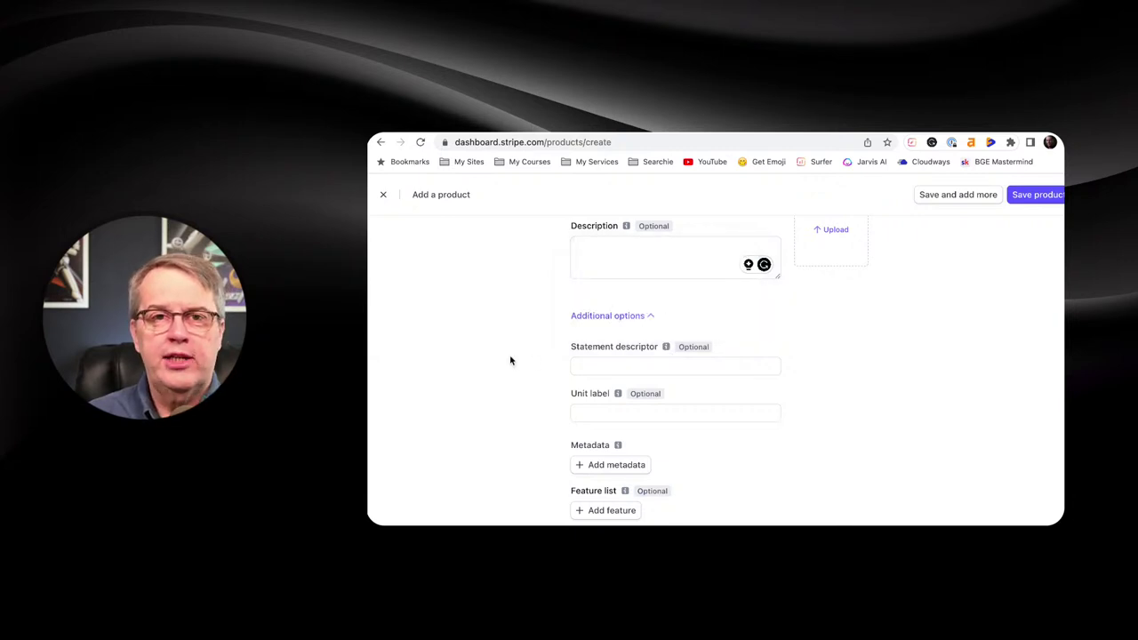
{"action": "left_click", "coordinate": [603, 365]}
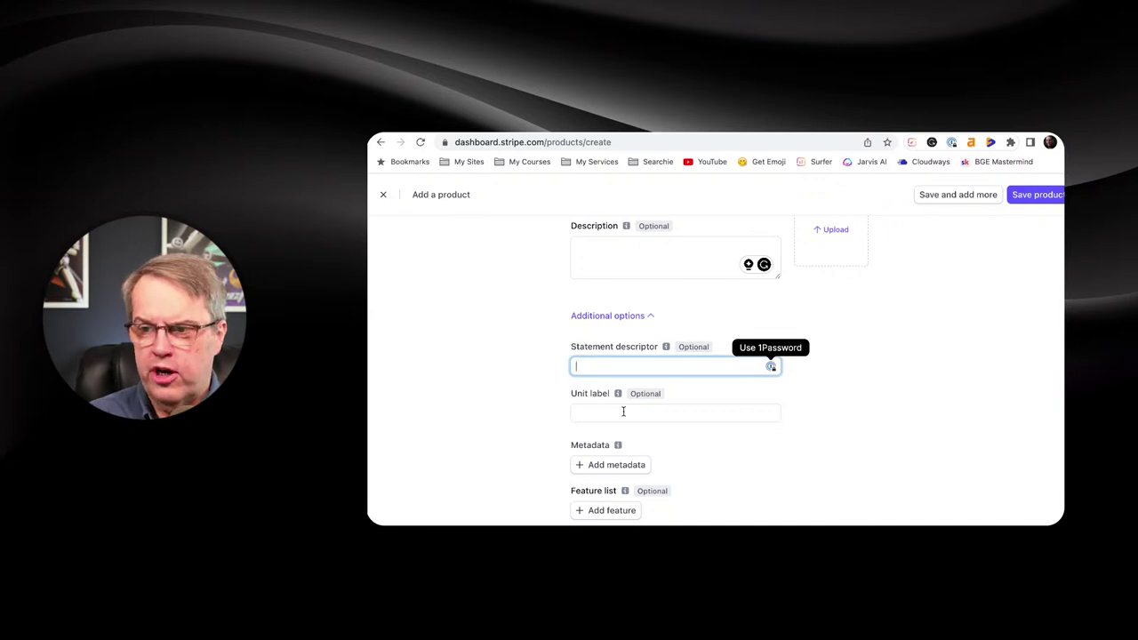
{"action": "left_click", "coordinate": [591, 408]}
{"action": "scroll", "coordinate": [536, 400], "scroll_direction": "down", "scroll_amount": 3}
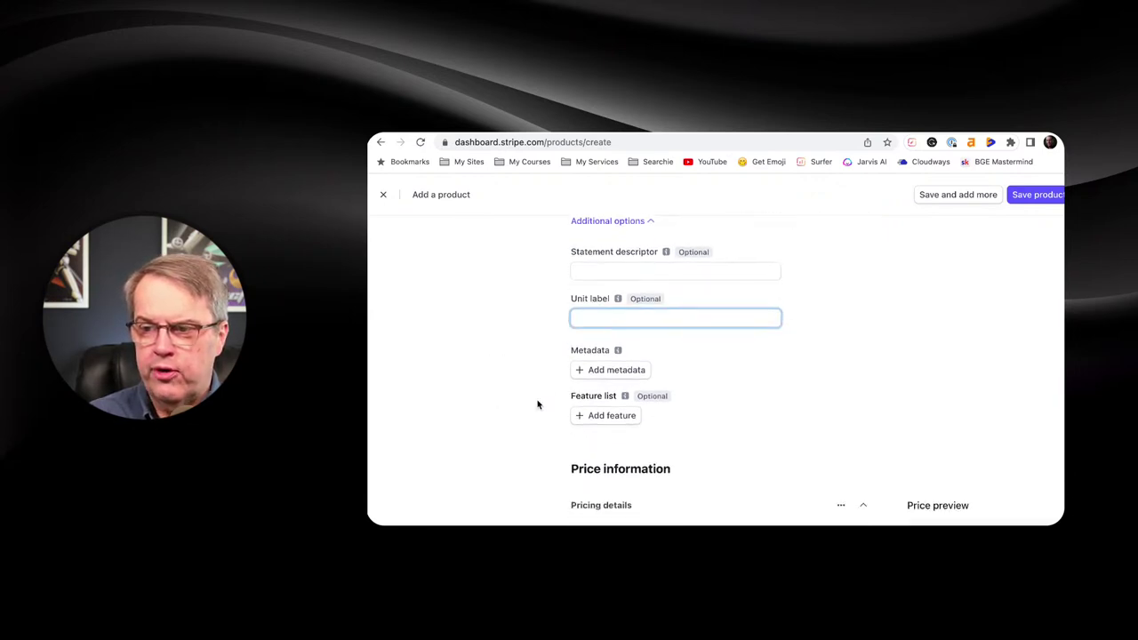
{"action": "left_click", "coordinate": [604, 376]}
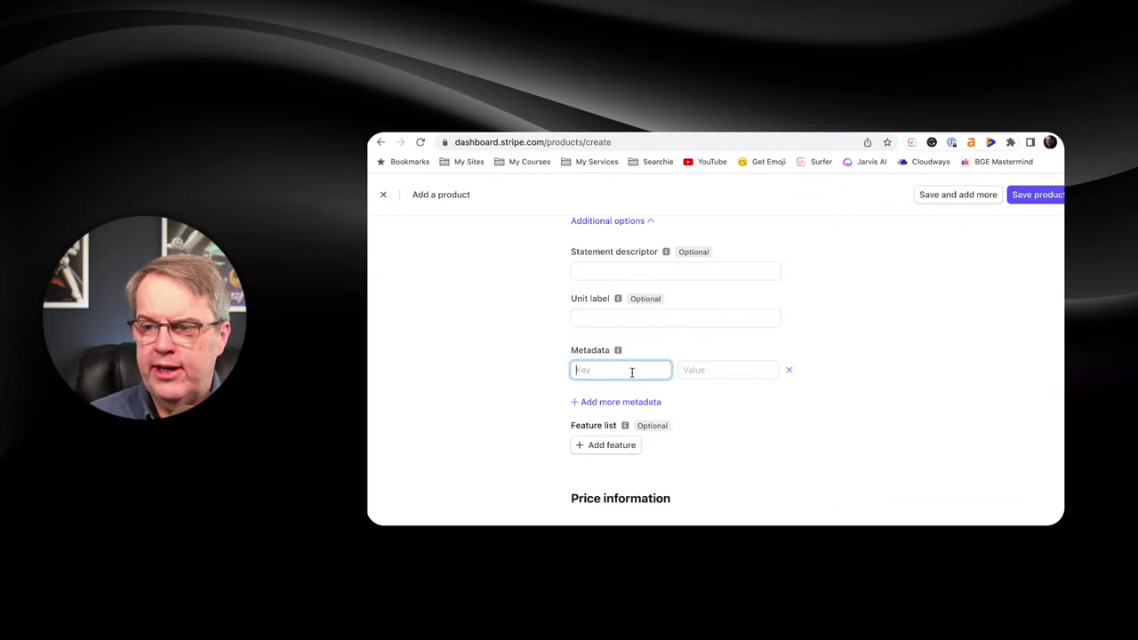
{"action": "left_click", "coordinate": [789, 371]}
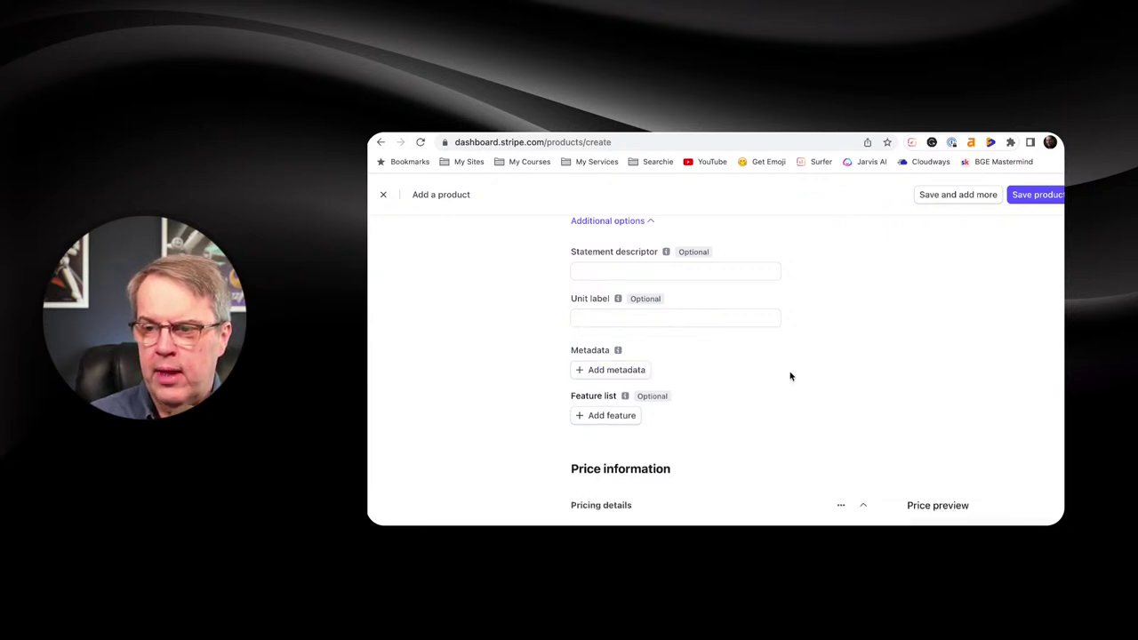
{"action": "left_click", "coordinate": [605, 415]}
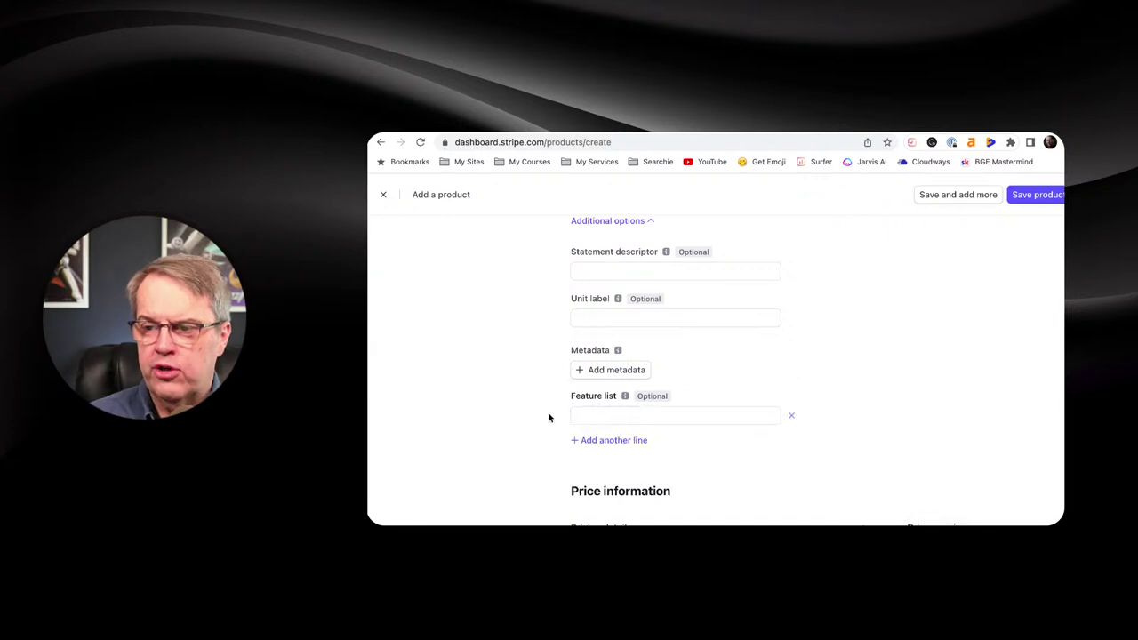
{"action": "left_click", "coordinate": [792, 418]}
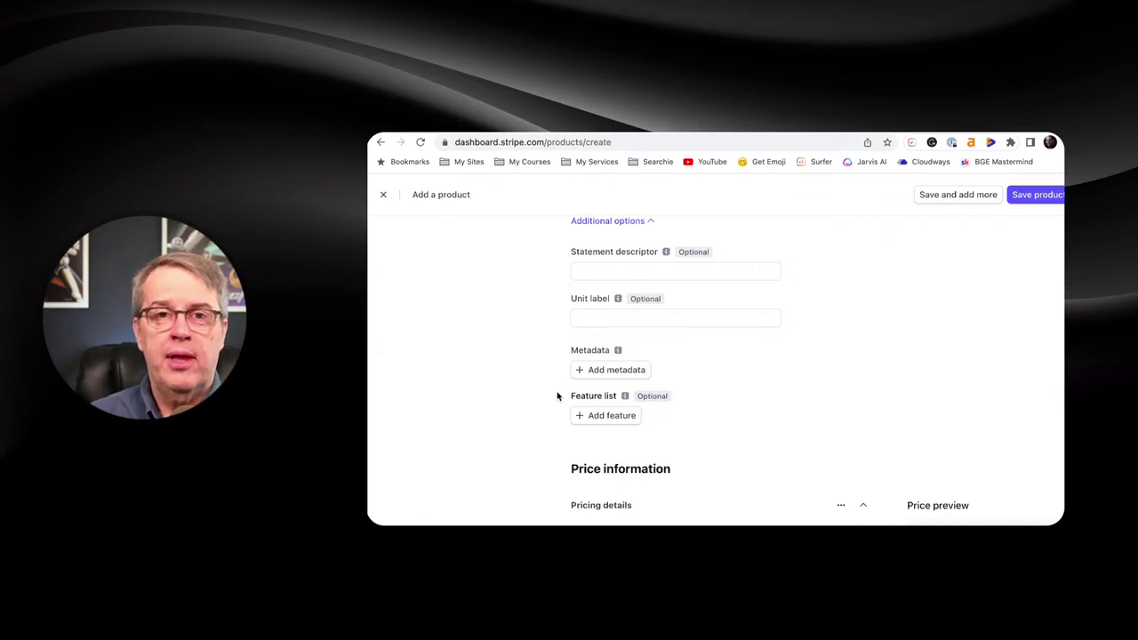
Review the pricing models offered in the new product's price information.
{"action": "scroll", "coordinate": [557, 396], "scroll_direction": "down", "scroll_amount": 5}
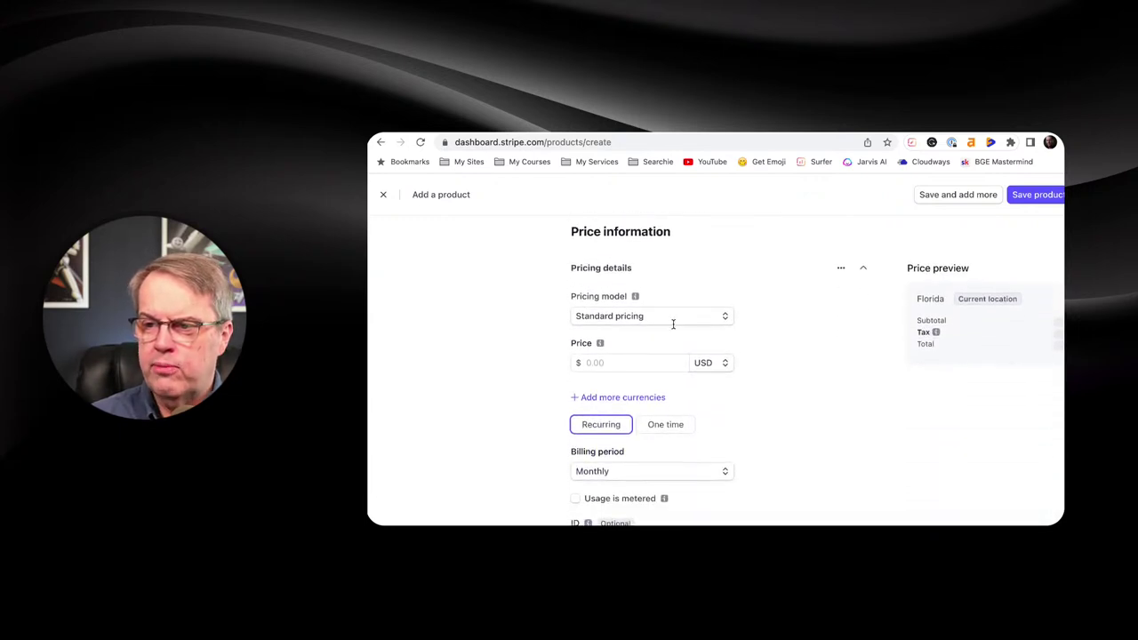
{"action": "left_click", "coordinate": [723, 320]}
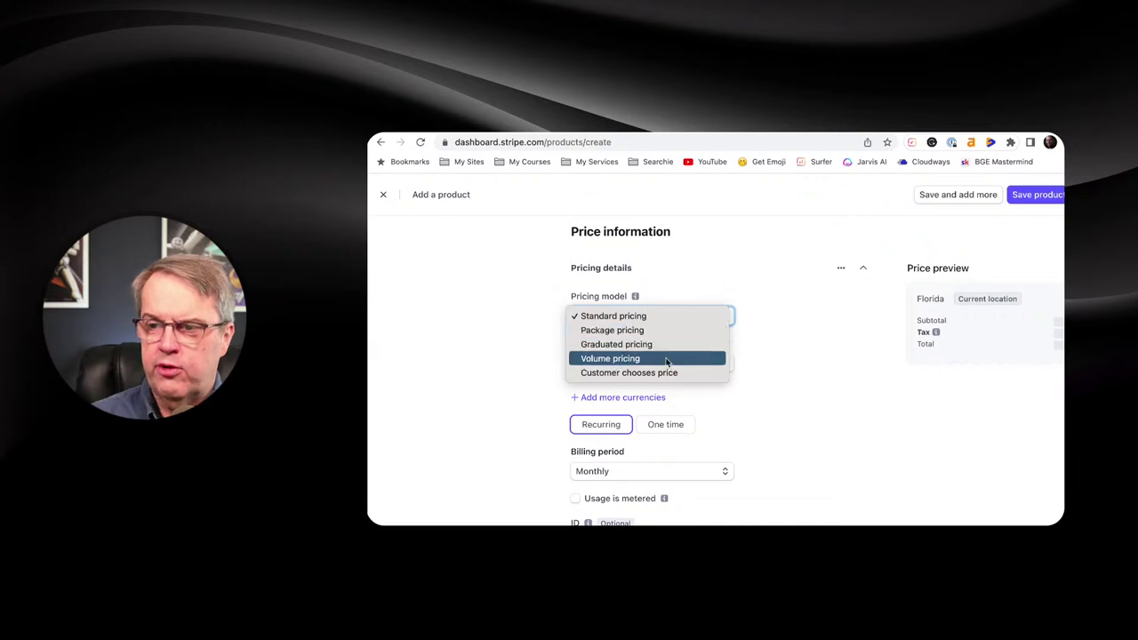
{"action": "left_click", "coordinate": [825, 320]}
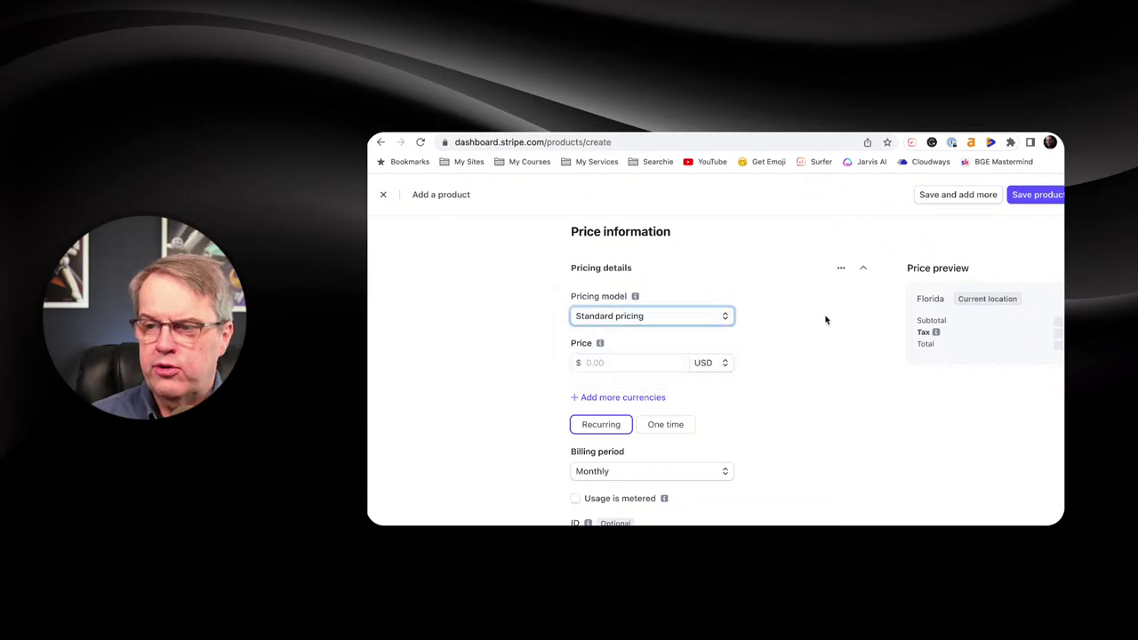
Browse the list of currencies available for the product's price.
{"action": "scroll", "coordinate": [825, 320], "scroll_direction": "down", "scroll_amount": 2}
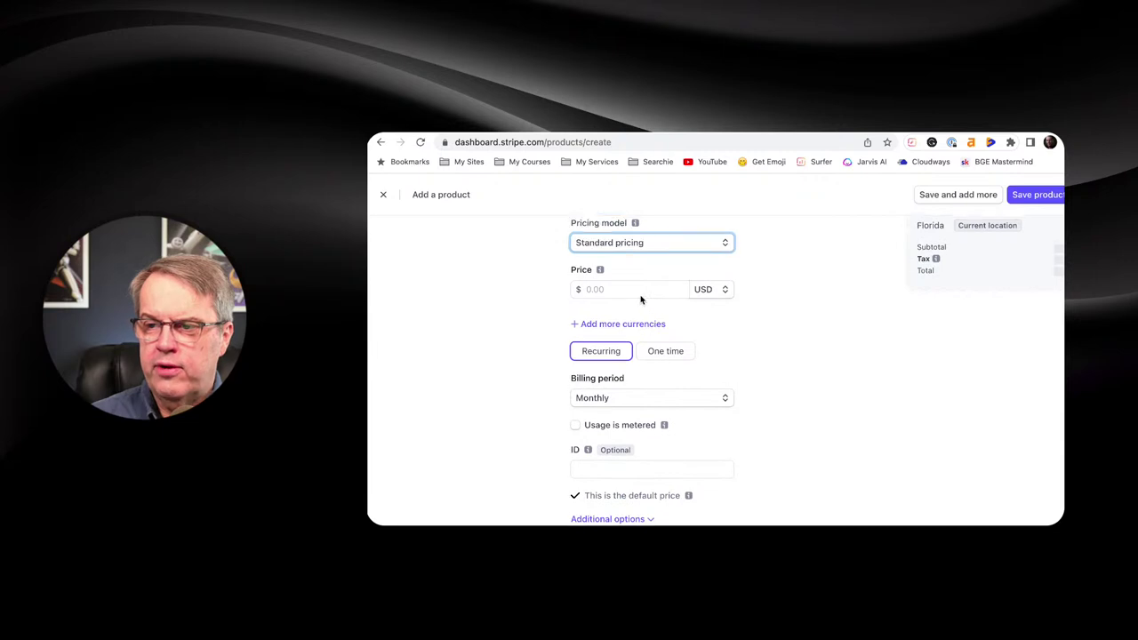
{"action": "left_click", "coordinate": [724, 292]}
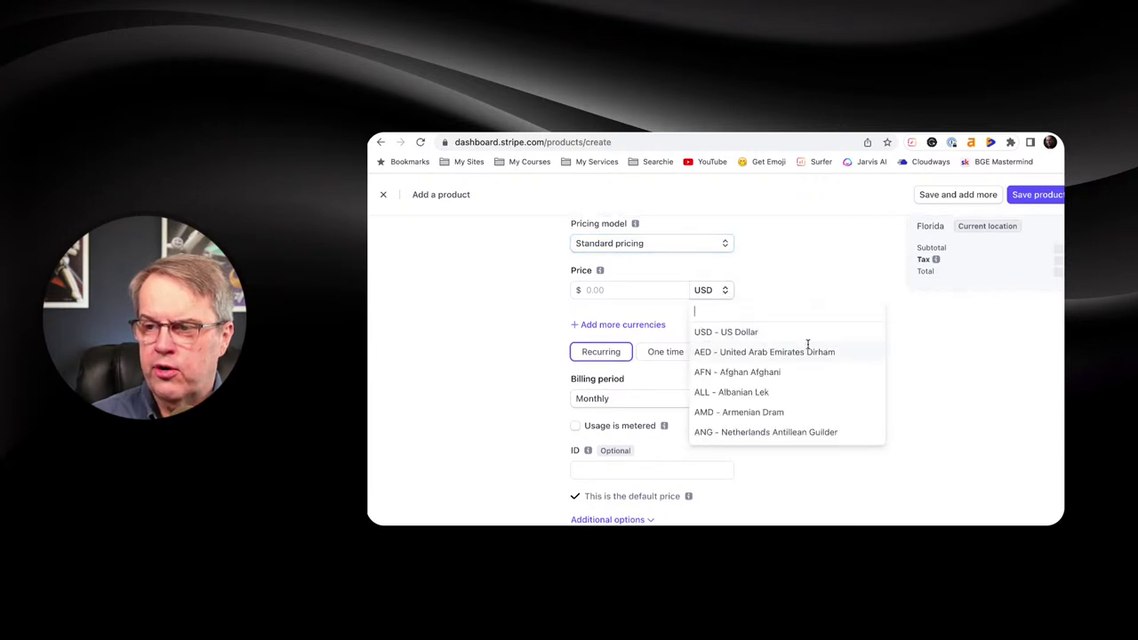
{"action": "scroll", "coordinate": [808, 345], "scroll_direction": "down", "scroll_amount": 8}
{"action": "scroll", "coordinate": [808, 348], "scroll_direction": "down", "scroll_amount": 6}
{"action": "scroll", "coordinate": [807, 347], "scroll_direction": "up", "scroll_amount": 6}
{"action": "scroll", "coordinate": [808, 346], "scroll_direction": "up", "scroll_amount": 3}
{"action": "left_click", "coordinate": [815, 277]}
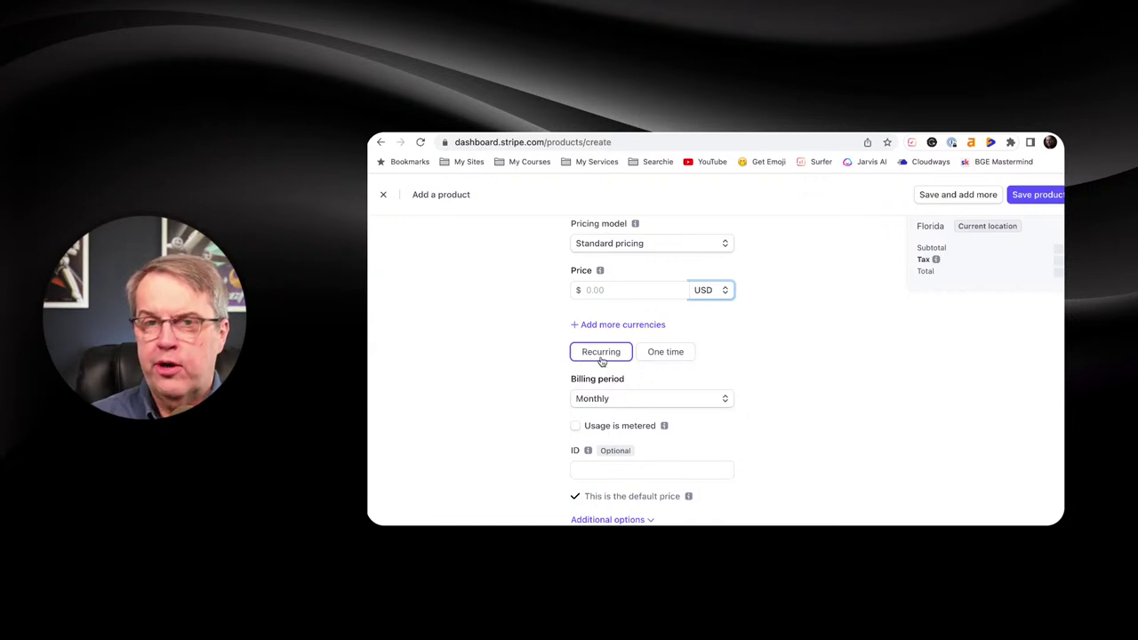
Review the billing periods available for the product's recurring price.
{"action": "left_click", "coordinate": [727, 401]}
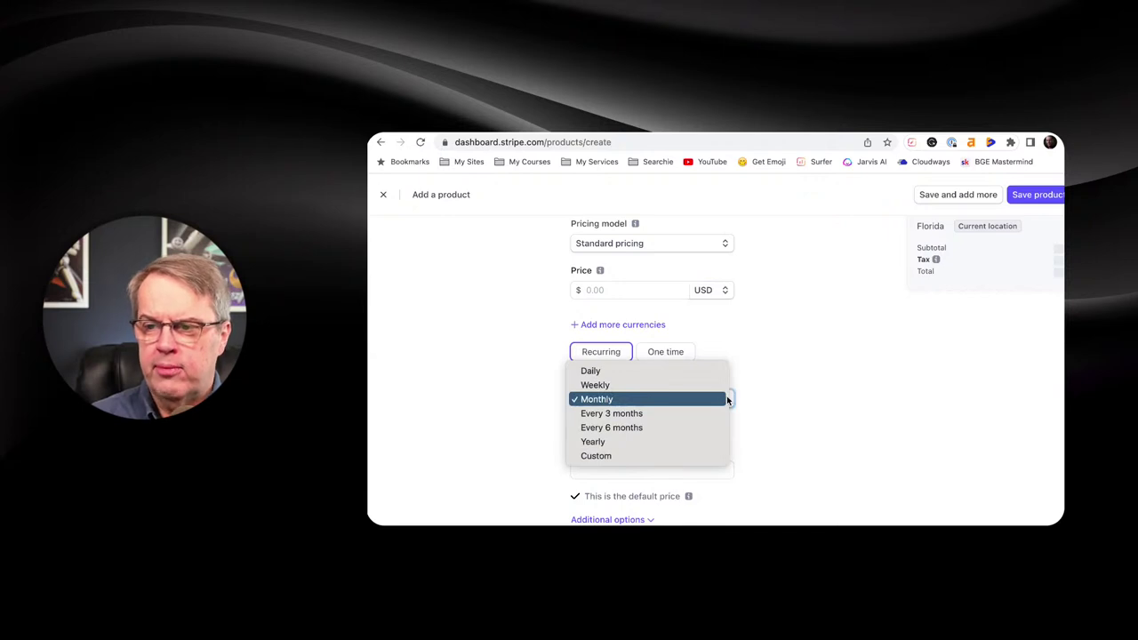
{"action": "left_click", "coordinate": [849, 354]}
{"action": "scroll", "coordinate": [827, 359], "scroll_direction": "down", "scroll_amount": 1}
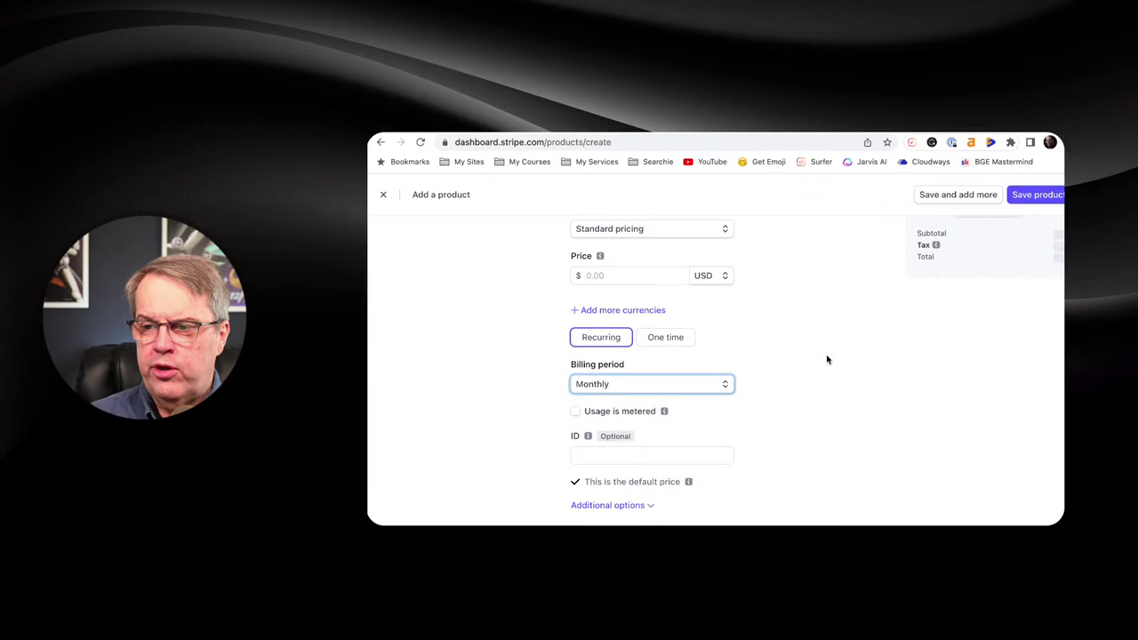
Leave the new product form without saving the product.
{"action": "scroll", "coordinate": [827, 359], "scroll_direction": "up", "scroll_amount": 1}
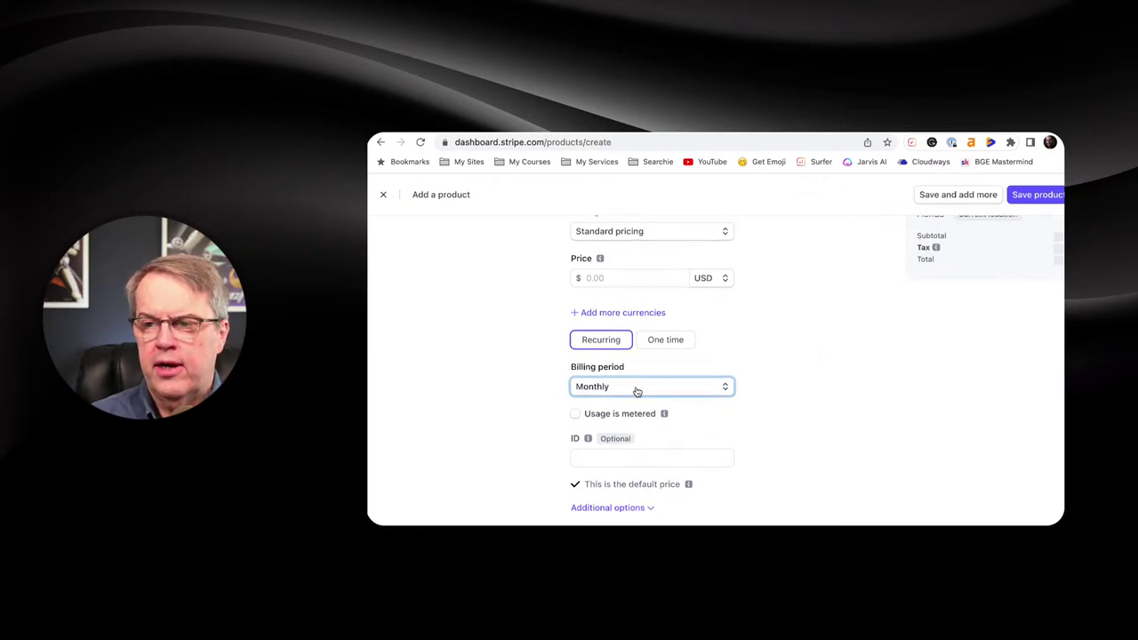
{"action": "scroll", "coordinate": [782, 375], "scroll_direction": "up", "scroll_amount": 5}
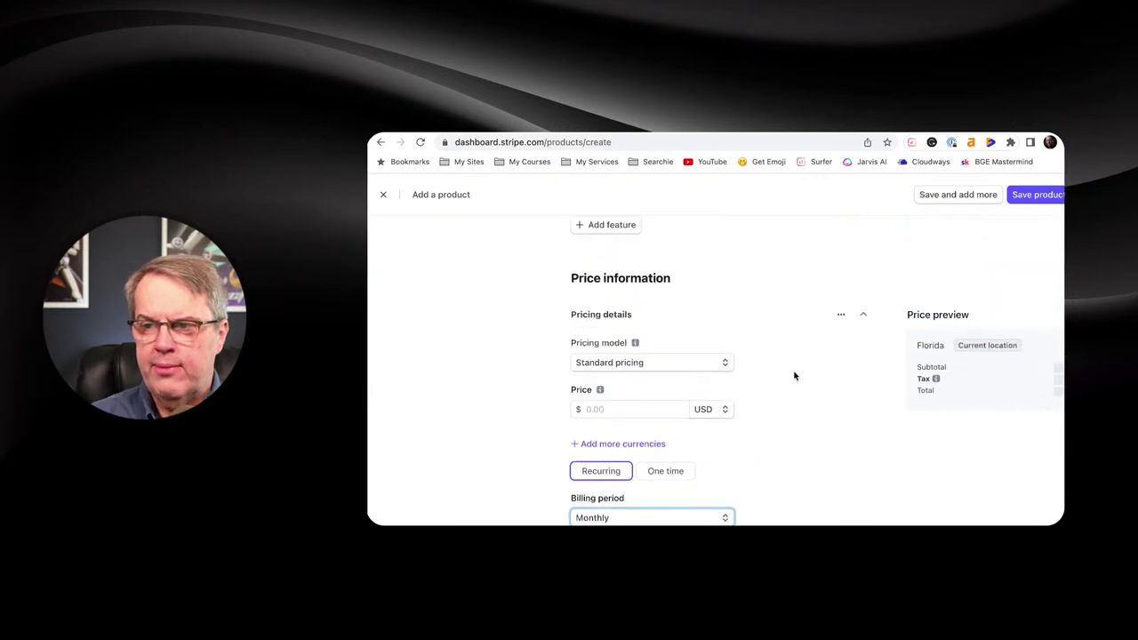
{"action": "left_click", "coordinate": [383, 195]}
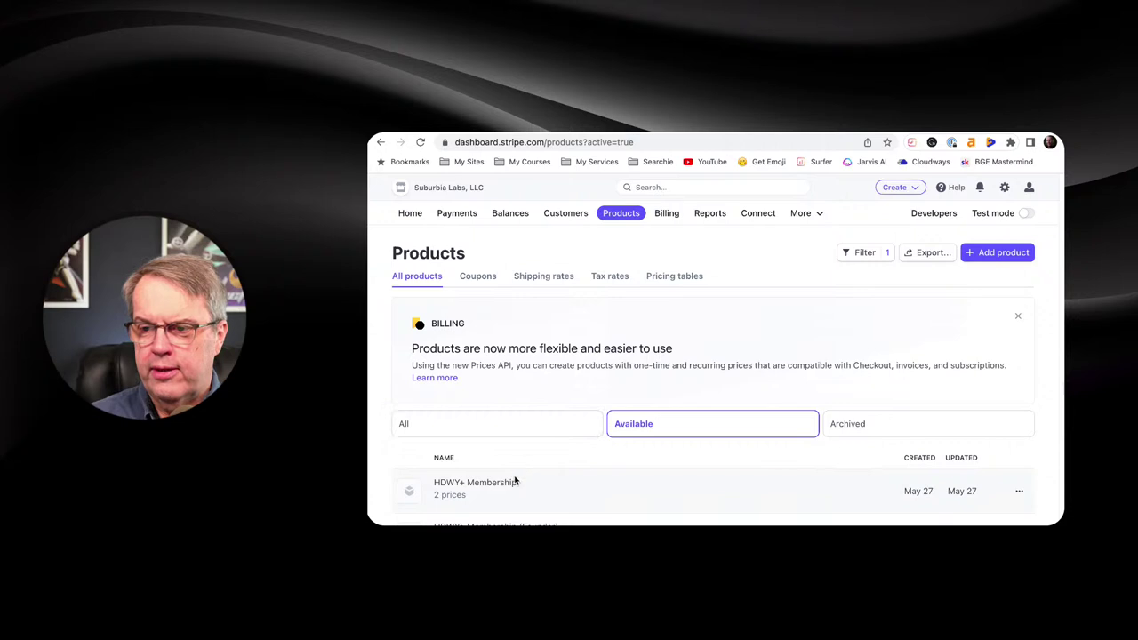
Open the HDWY+ Membership product and examine its details, yearly and monthly prices, and cross-sell section.
{"action": "left_click", "coordinate": [551, 488]}
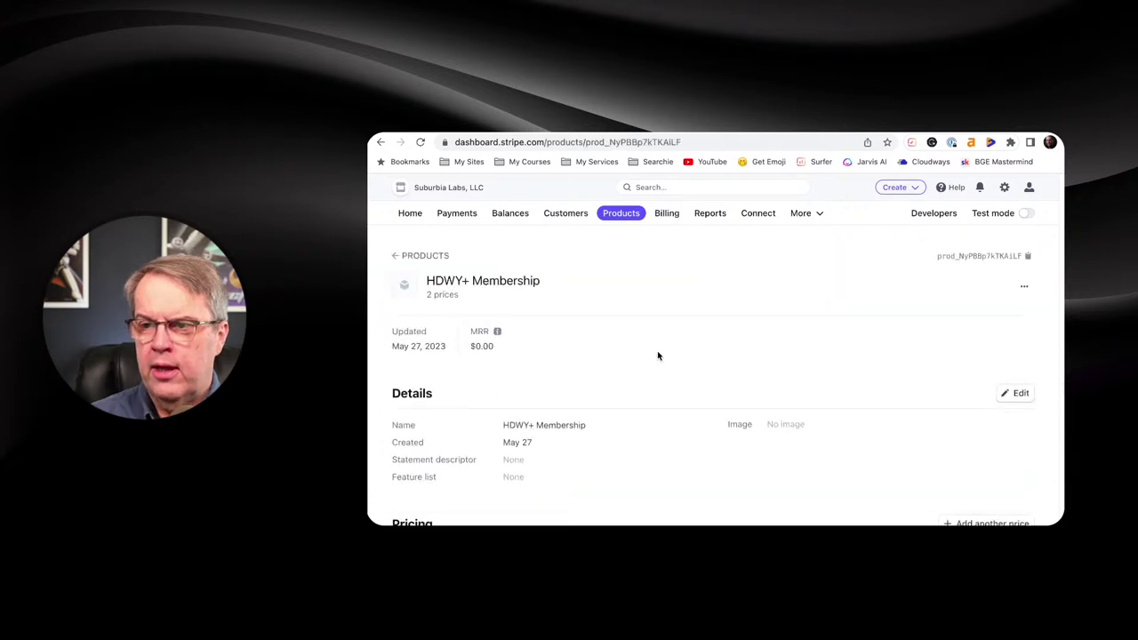
{"action": "scroll", "coordinate": [657, 357], "scroll_direction": "down", "scroll_amount": 3}
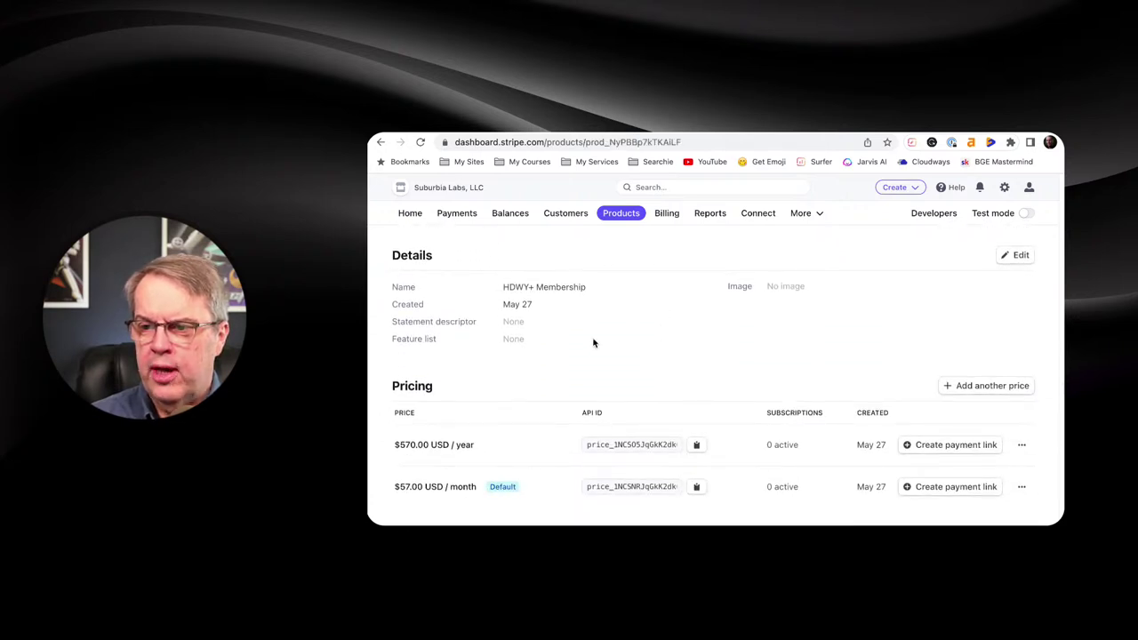
{"action": "scroll", "coordinate": [622, 351], "scroll_direction": "down", "scroll_amount": 1}
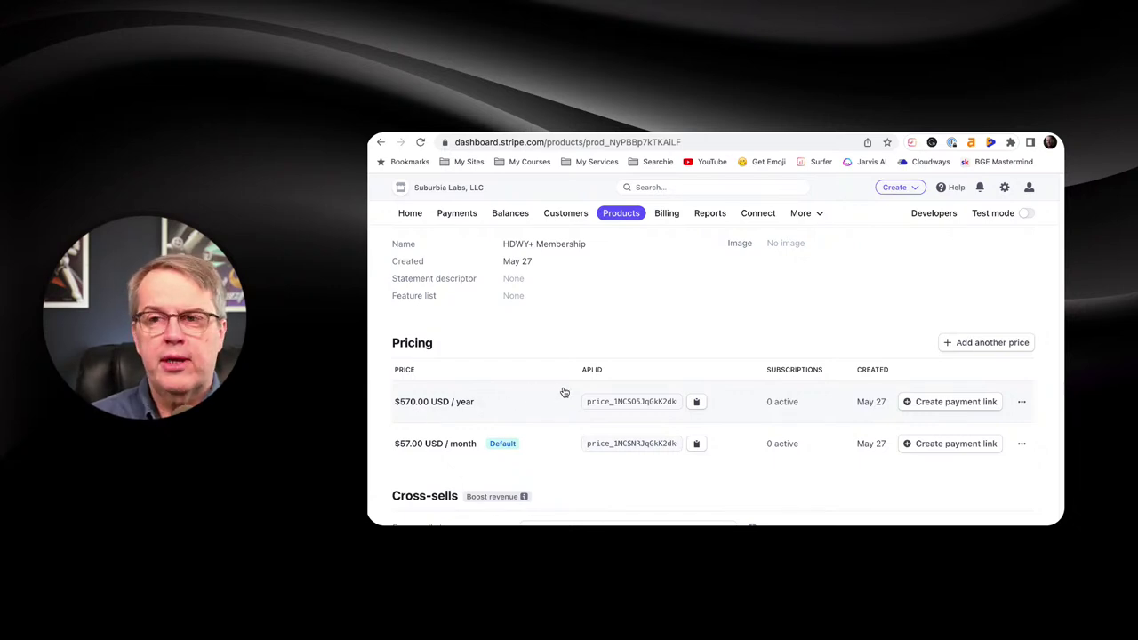
{"action": "scroll", "coordinate": [560, 392], "scroll_direction": "down", "scroll_amount": 2}
{"action": "scroll", "coordinate": [562, 392], "scroll_direction": "down", "scroll_amount": 1}
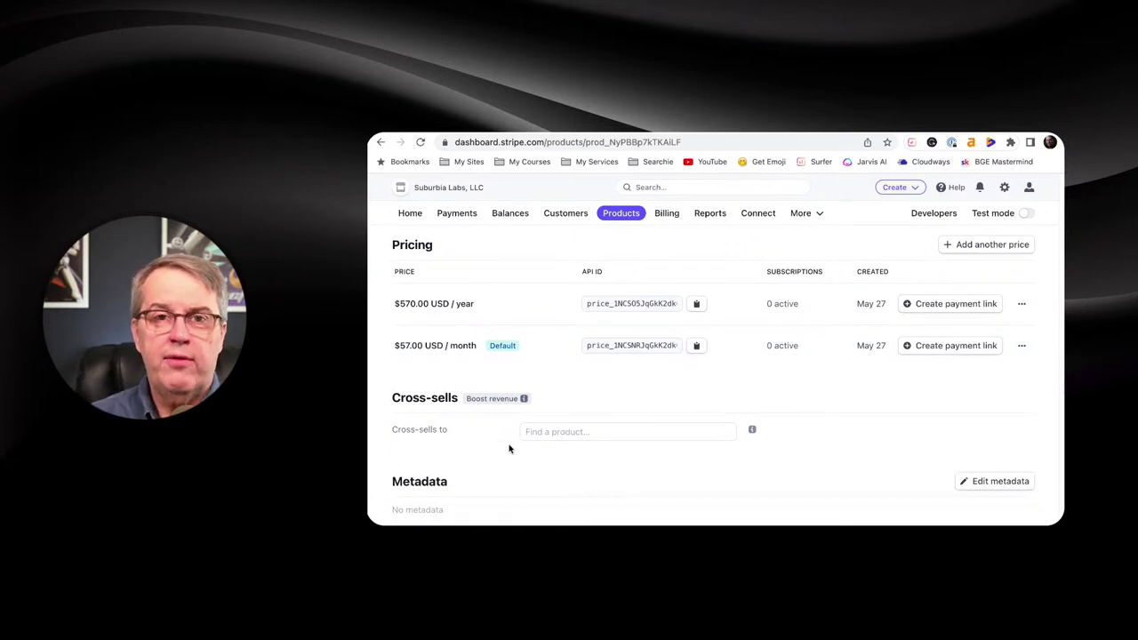
{"action": "scroll", "coordinate": [509, 448], "scroll_direction": "up", "scroll_amount": 2}
{"action": "scroll", "coordinate": [509, 448], "scroll_direction": "down", "scroll_amount": 1}
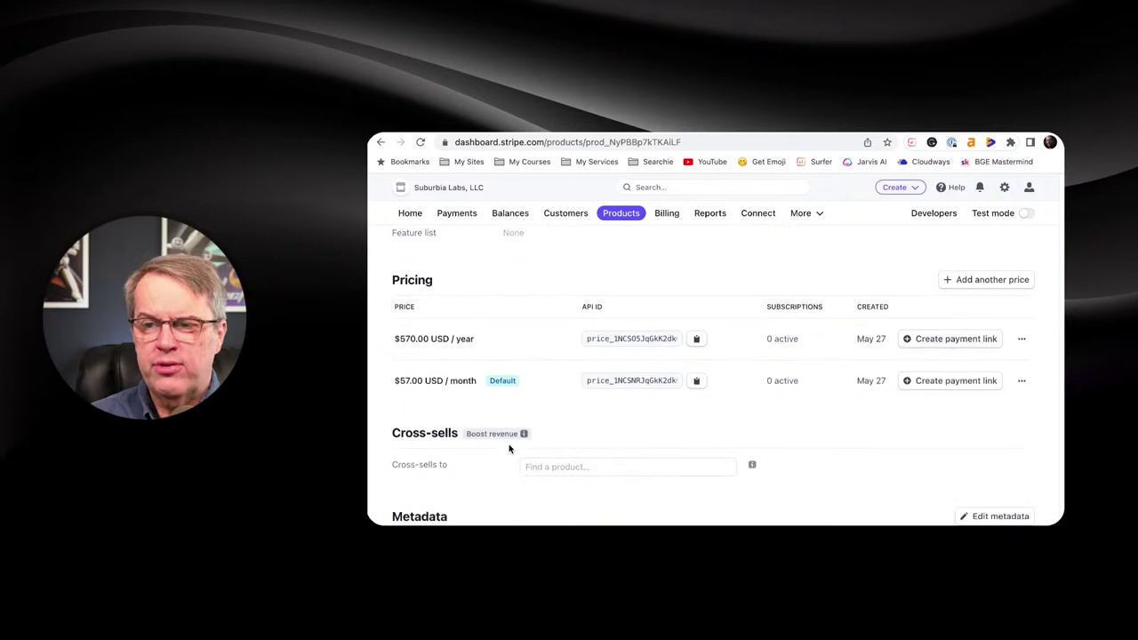
{"action": "scroll", "coordinate": [508, 448], "scroll_direction": "up", "scroll_amount": 1}
{"action": "scroll", "coordinate": [508, 449], "scroll_direction": "up", "scroll_amount": 5}
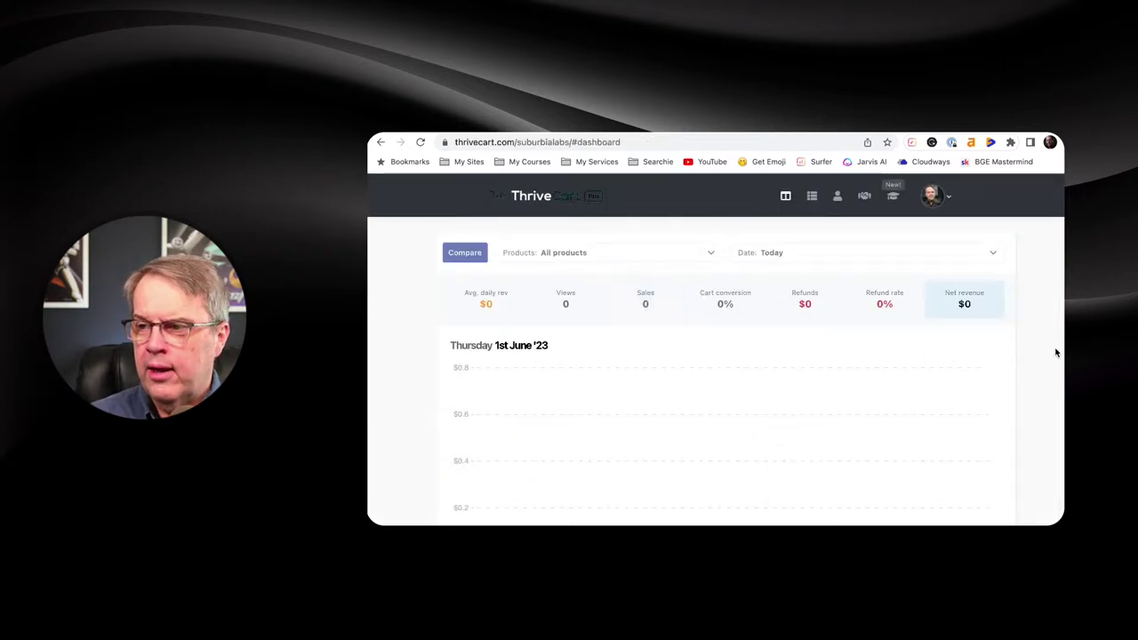
Switch to ThriveCart and browse its list of products.
{"action": "scroll", "coordinate": [1055, 353], "scroll_direction": "down", "scroll_amount": 1}
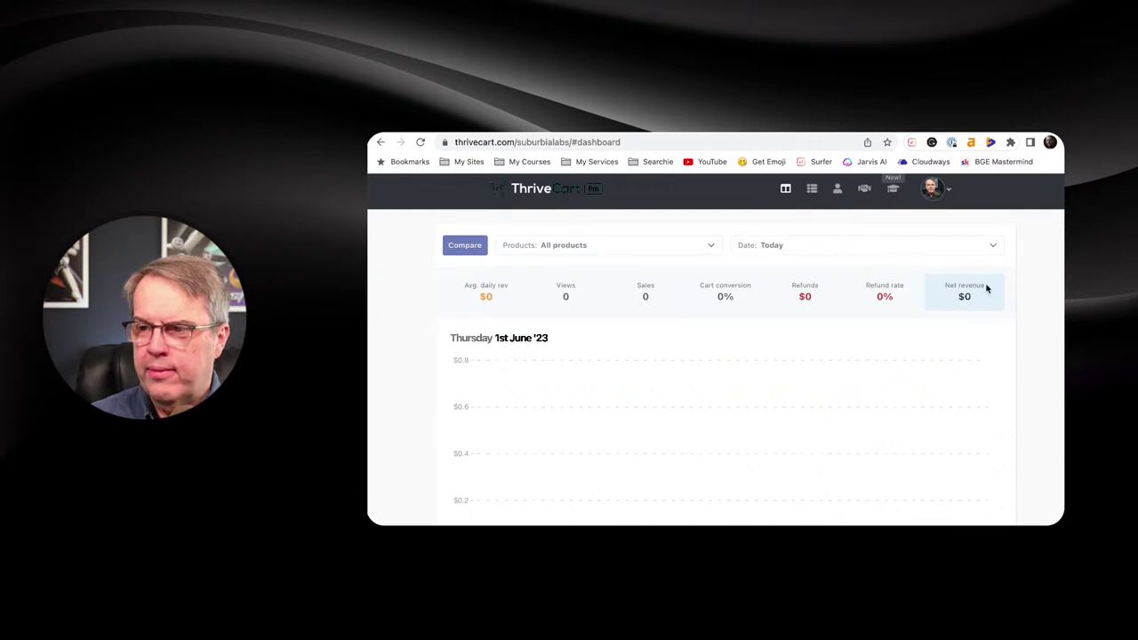
{"action": "left_click", "coordinate": [812, 190]}
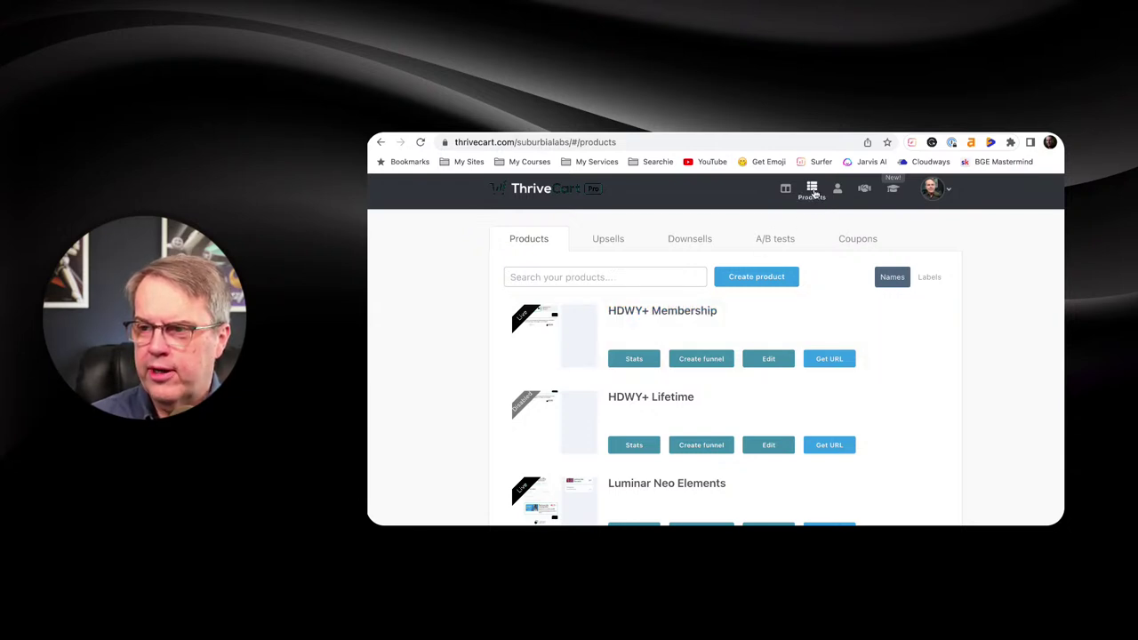
{"action": "scroll", "coordinate": [884, 330], "scroll_direction": "down", "scroll_amount": 4}
{"action": "scroll", "coordinate": [886, 335], "scroll_direction": "down", "scroll_amount": 5}
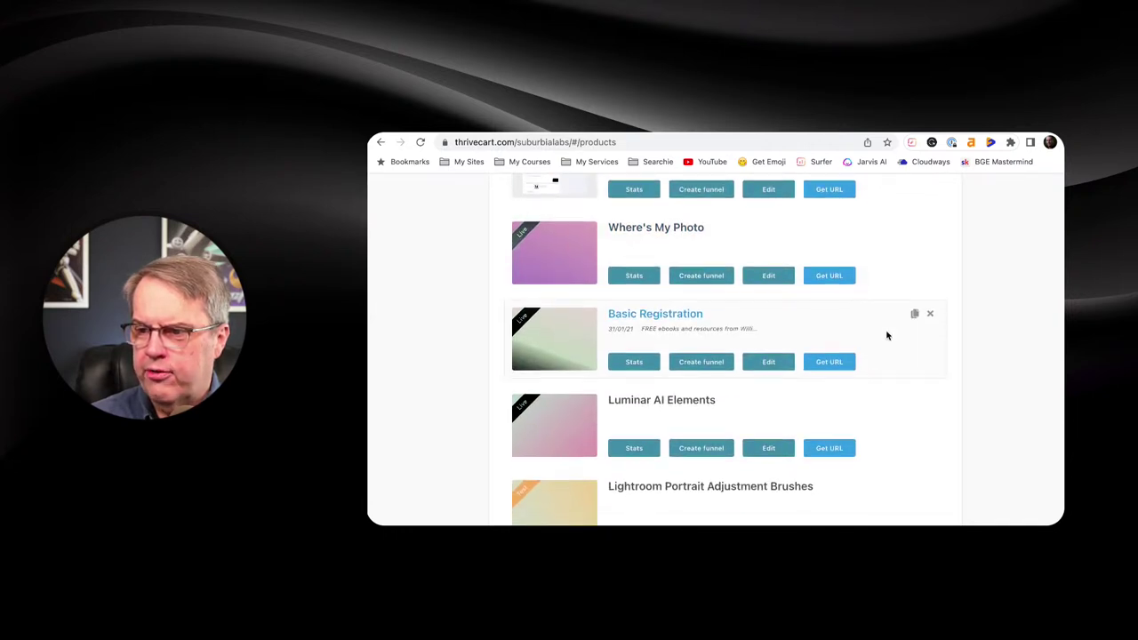
{"action": "scroll", "coordinate": [886, 335], "scroll_direction": "up", "scroll_amount": 8}
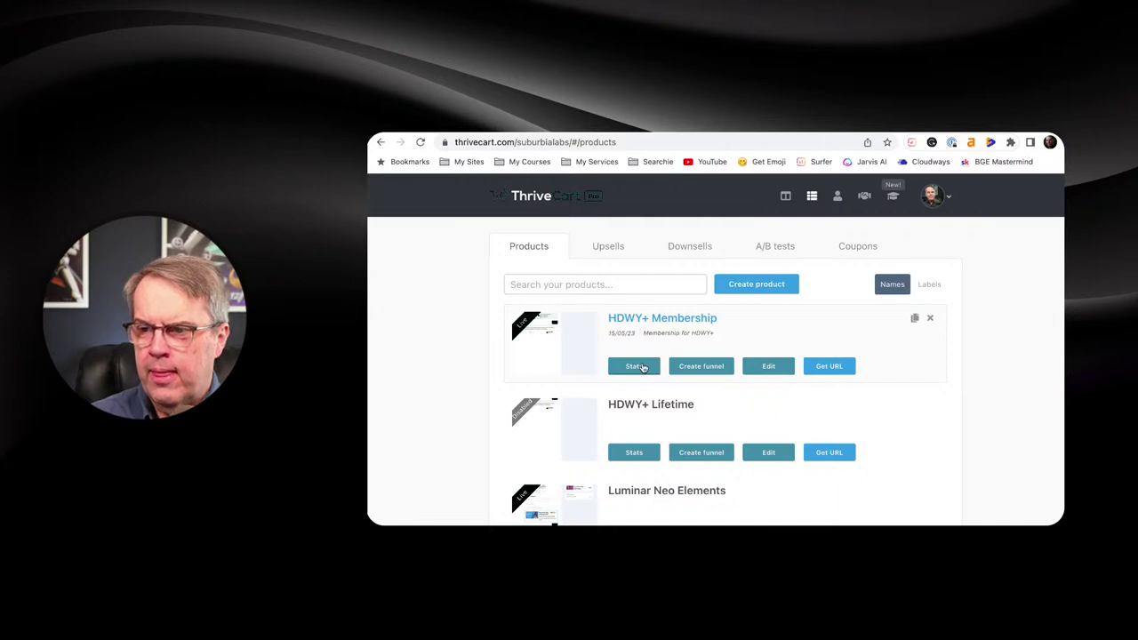
Open HDWY+ Membership for editing and review its options, pricing, bump, payment processor and affiliate settings.
{"action": "left_click", "coordinate": [763, 368]}
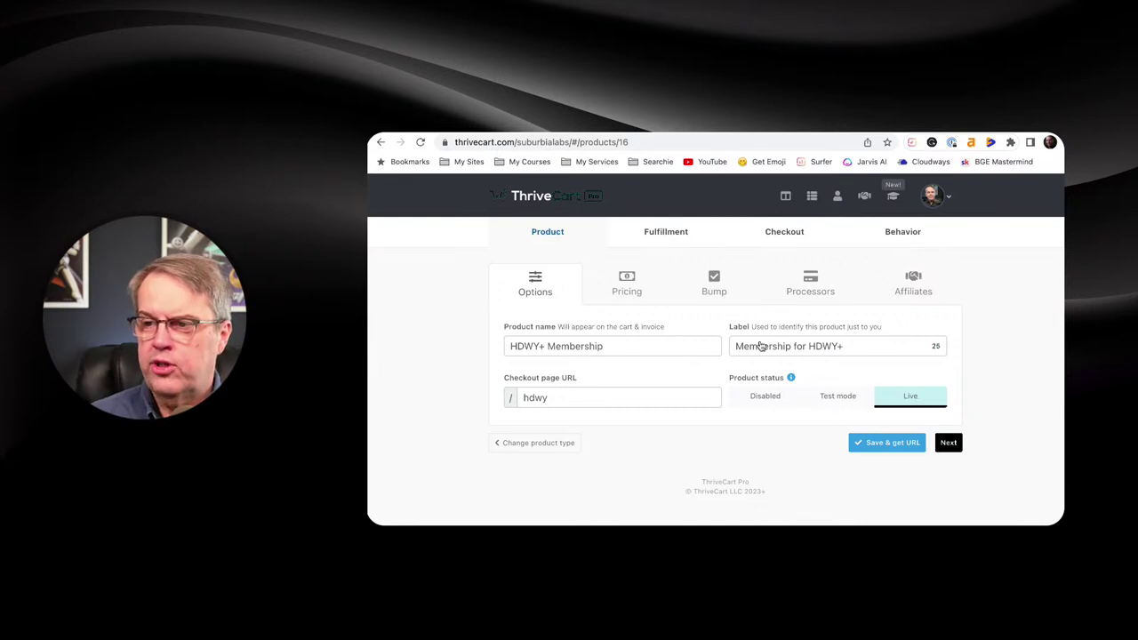
{"action": "left_click", "coordinate": [651, 295]}
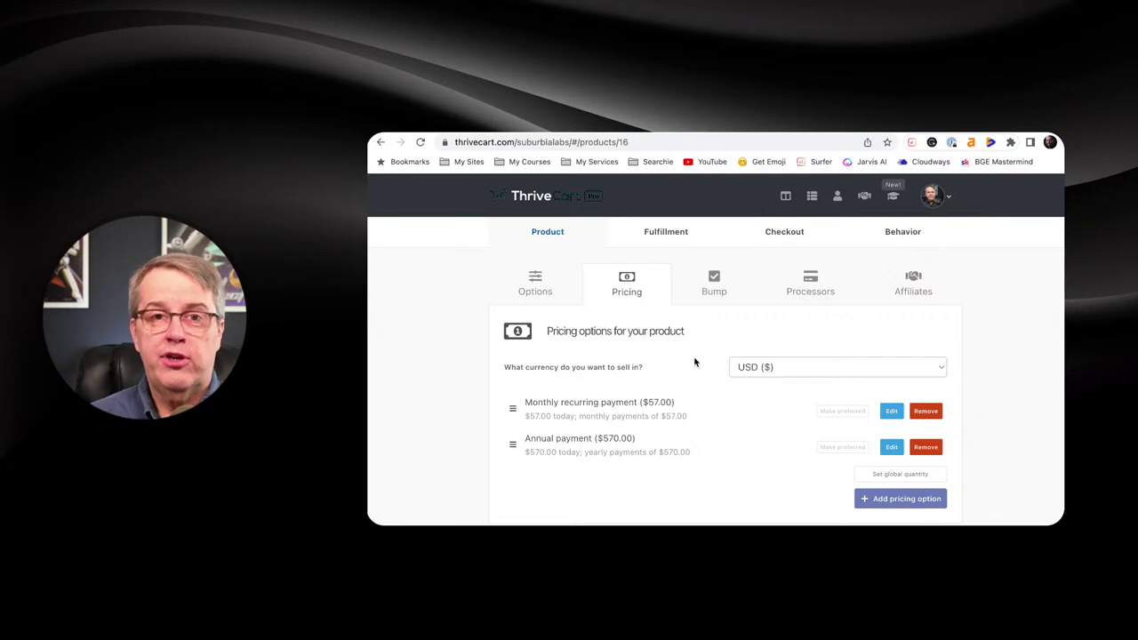
{"action": "left_click", "coordinate": [720, 287]}
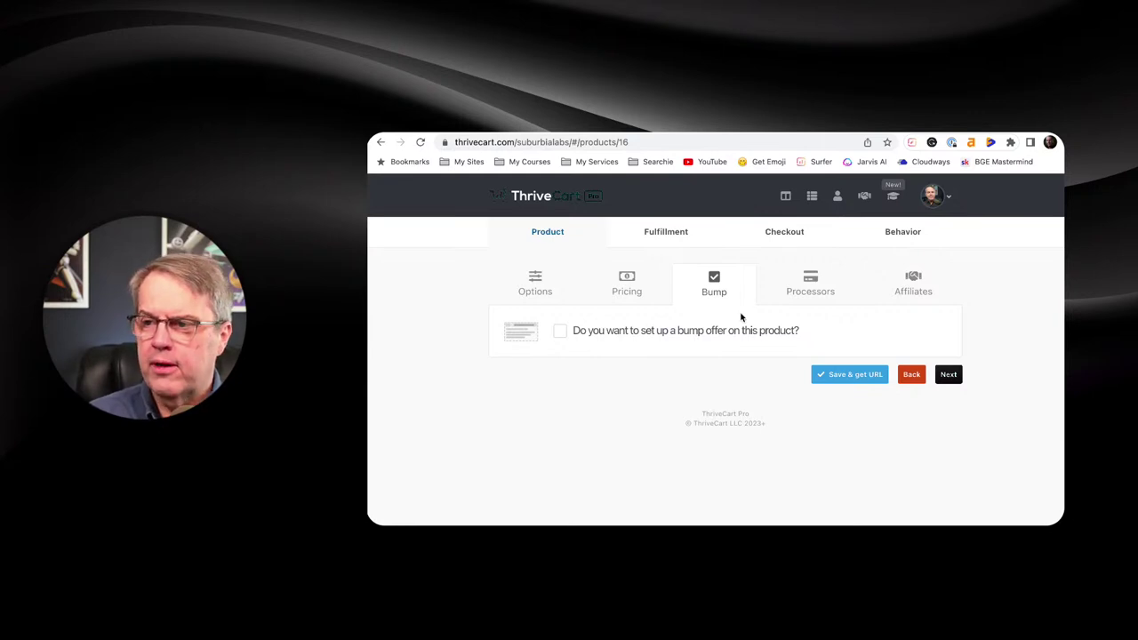
{"action": "left_click", "coordinate": [812, 281]}
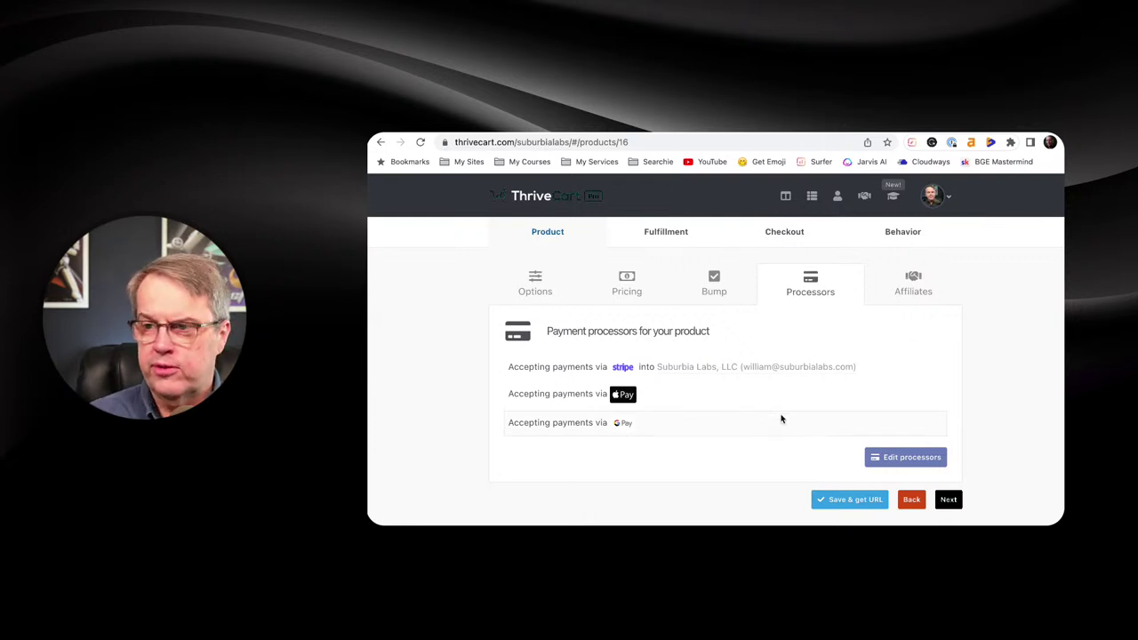
{"action": "left_click", "coordinate": [917, 287]}
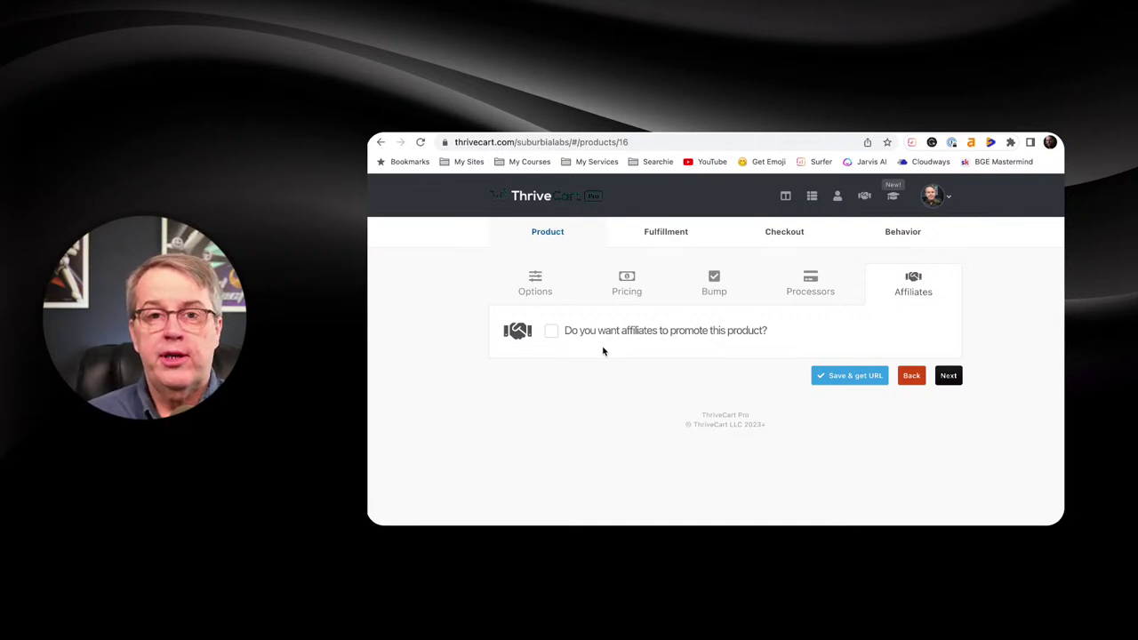
Review the membership product's after-purchase fulfillment choices and the cart types offered for its checkout.
{"action": "left_click", "coordinate": [660, 236]}
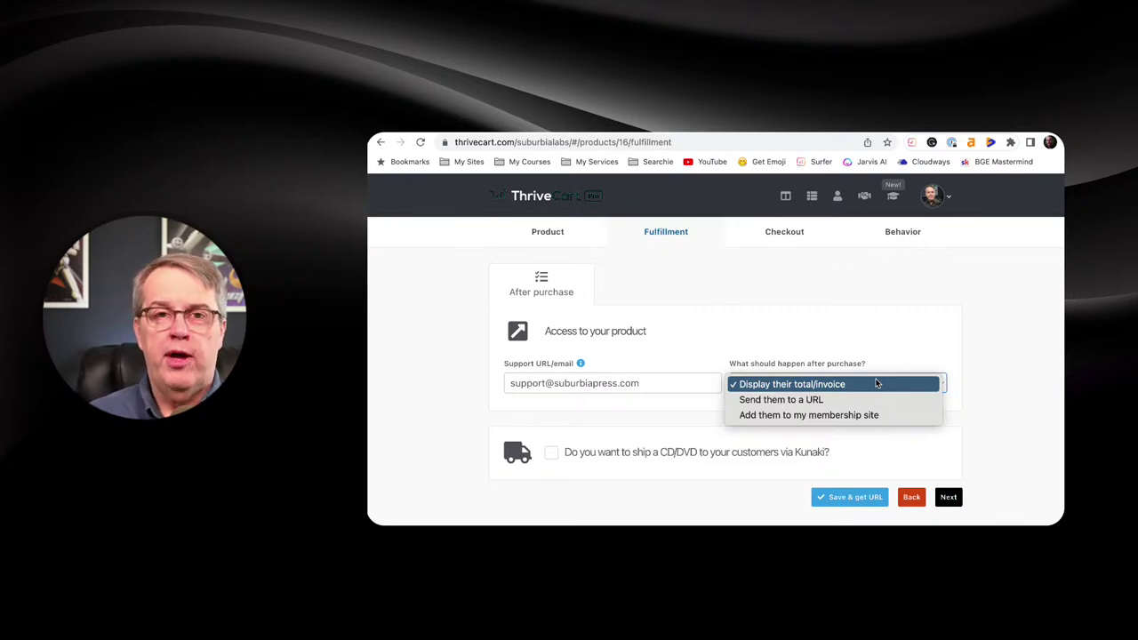
{"action": "left_click", "coordinate": [940, 329]}
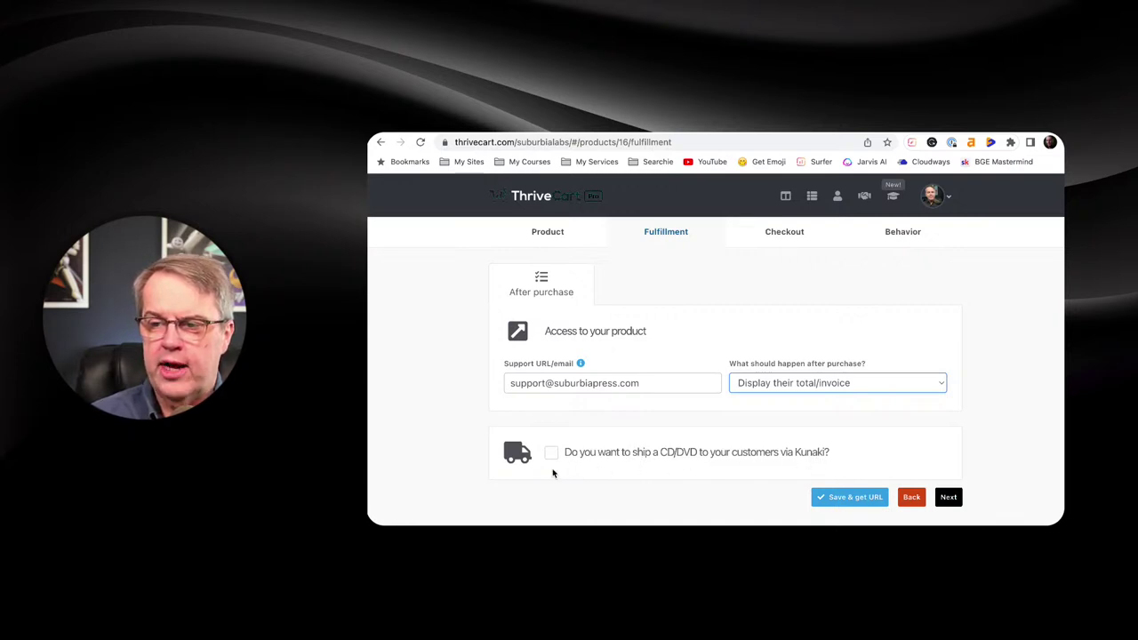
{"action": "left_click", "coordinate": [772, 238]}
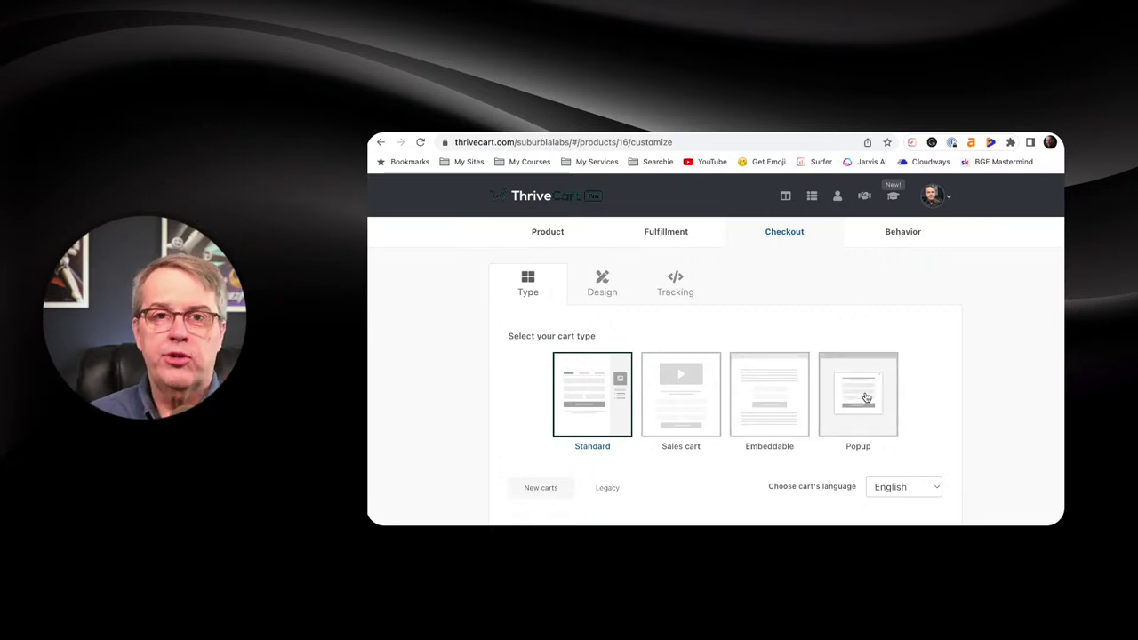
Open the checkout design in the cart editor and look over the cart page's available elements.
{"action": "left_click", "coordinate": [601, 290]}
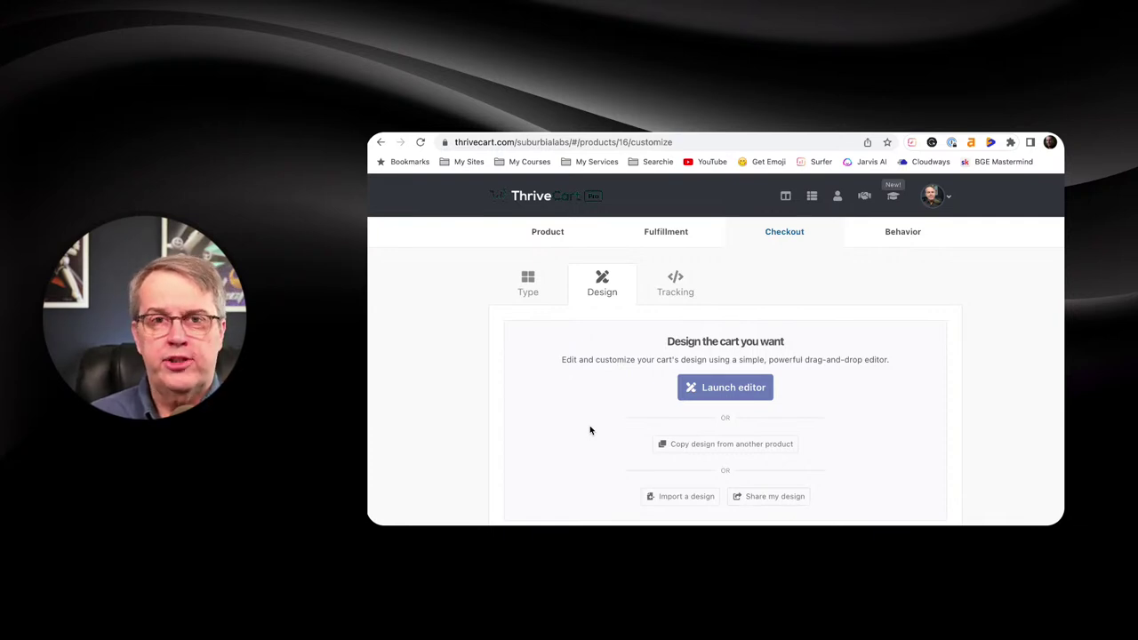
{"action": "left_click", "coordinate": [732, 391]}
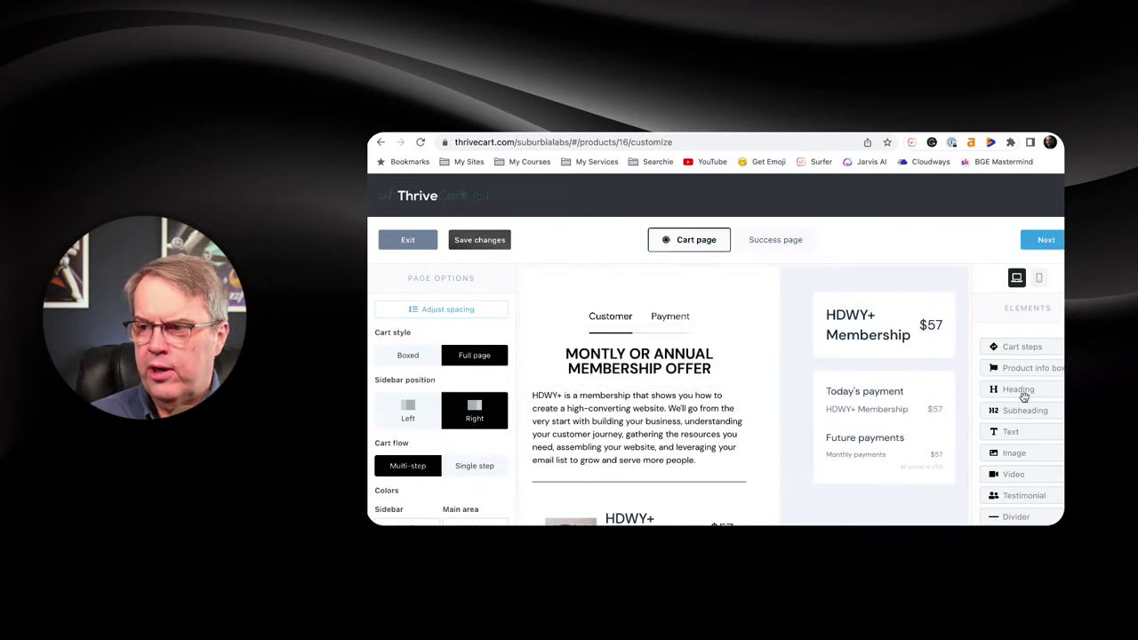
{"action": "scroll", "coordinate": [1024, 397], "scroll_direction": "down", "scroll_amount": 1}
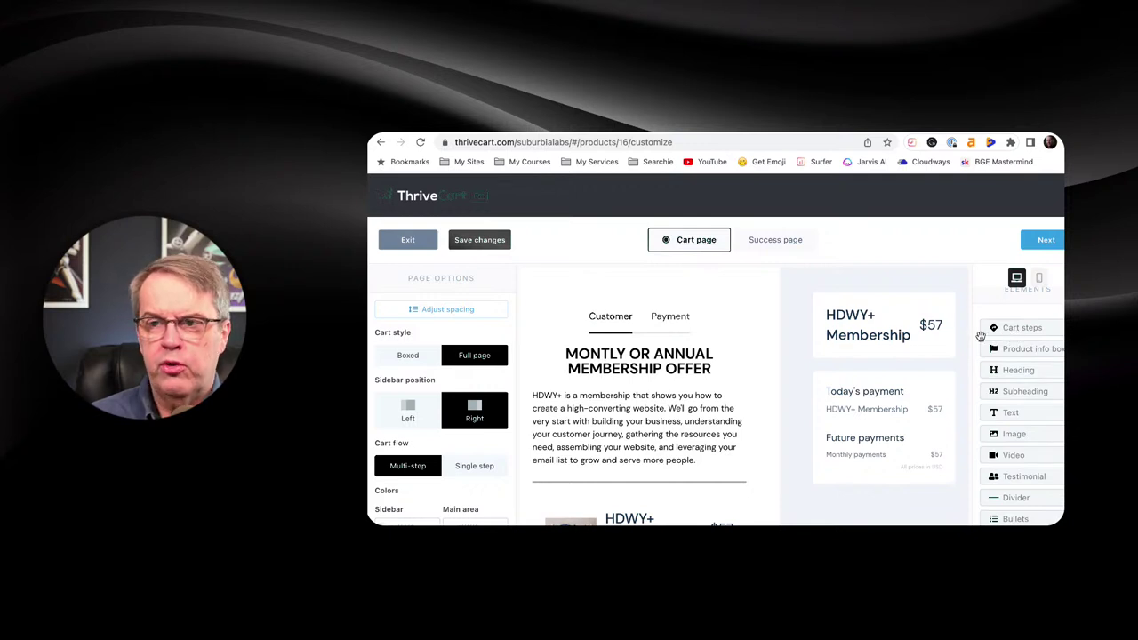
Review the success page's congratulations message and order summary in the cart editor.
{"action": "left_click", "coordinate": [779, 250]}
{"action": "scroll", "coordinate": [627, 343], "scroll_direction": "down", "scroll_amount": 3}
{"action": "scroll", "coordinate": [627, 343], "scroll_direction": "down", "scroll_amount": 5}
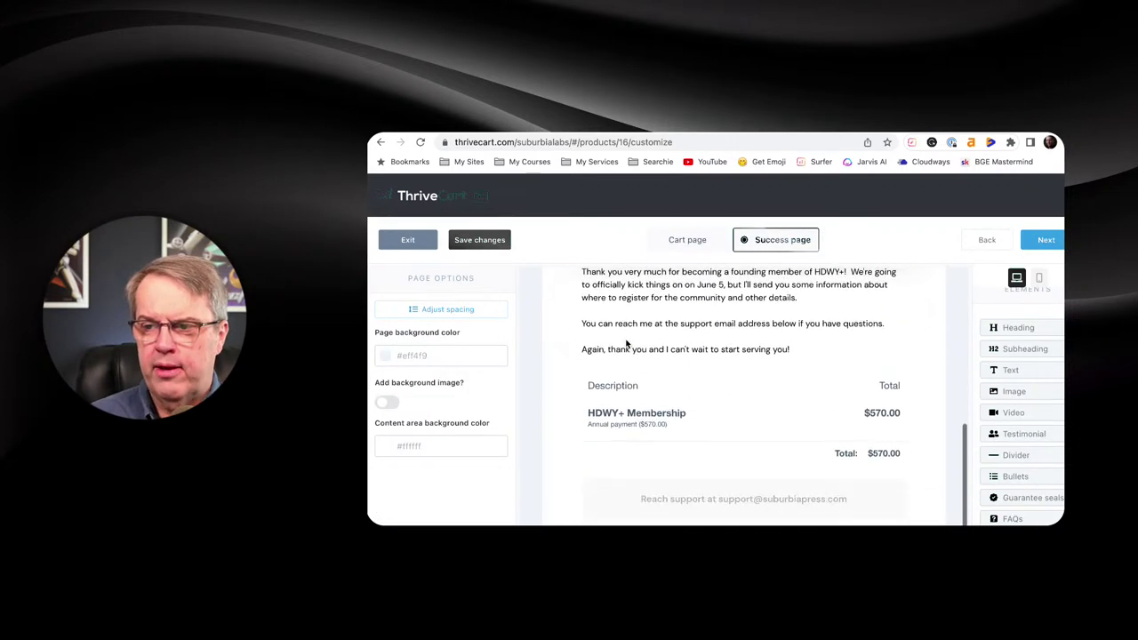
{"action": "scroll", "coordinate": [627, 343], "scroll_direction": "up", "scroll_amount": 3}
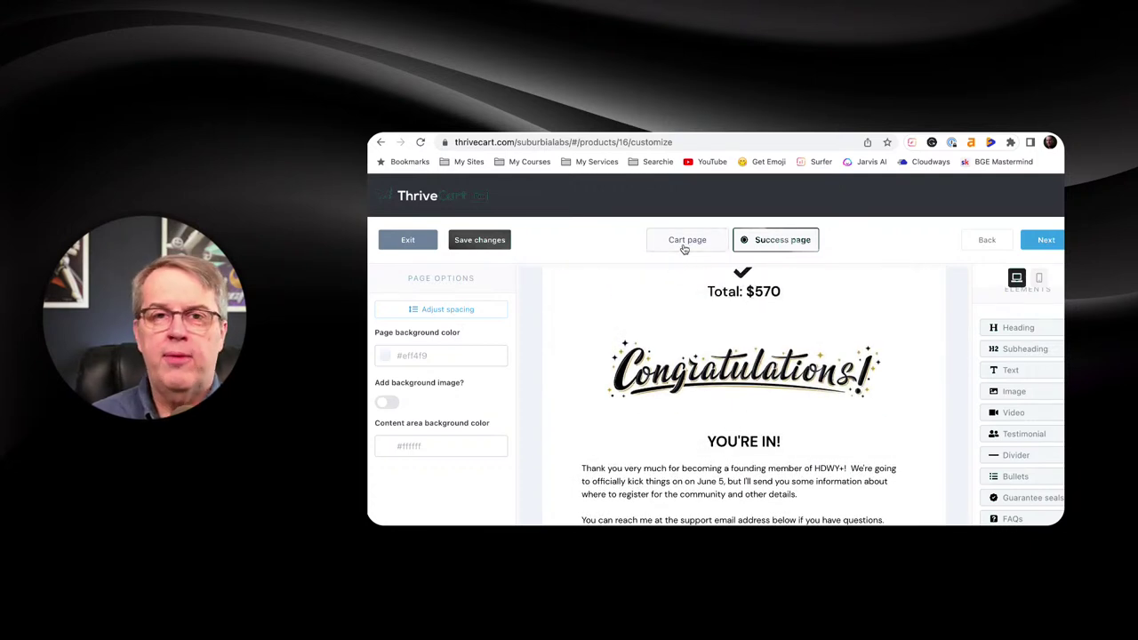
Return to the cart page and examine its cart style, sidebar position and cart flow options.
{"action": "left_click", "coordinate": [684, 247]}
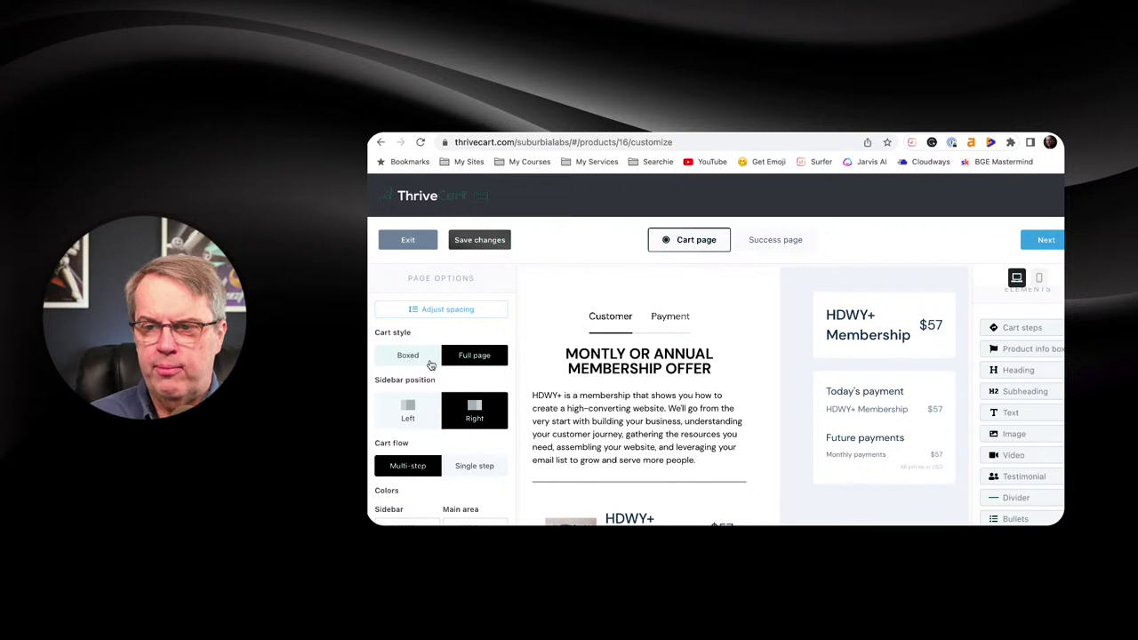
{"action": "scroll", "coordinate": [481, 362], "scroll_direction": "down", "scroll_amount": 1}
{"action": "scroll", "coordinate": [481, 362], "scroll_direction": "down", "scroll_amount": 2}
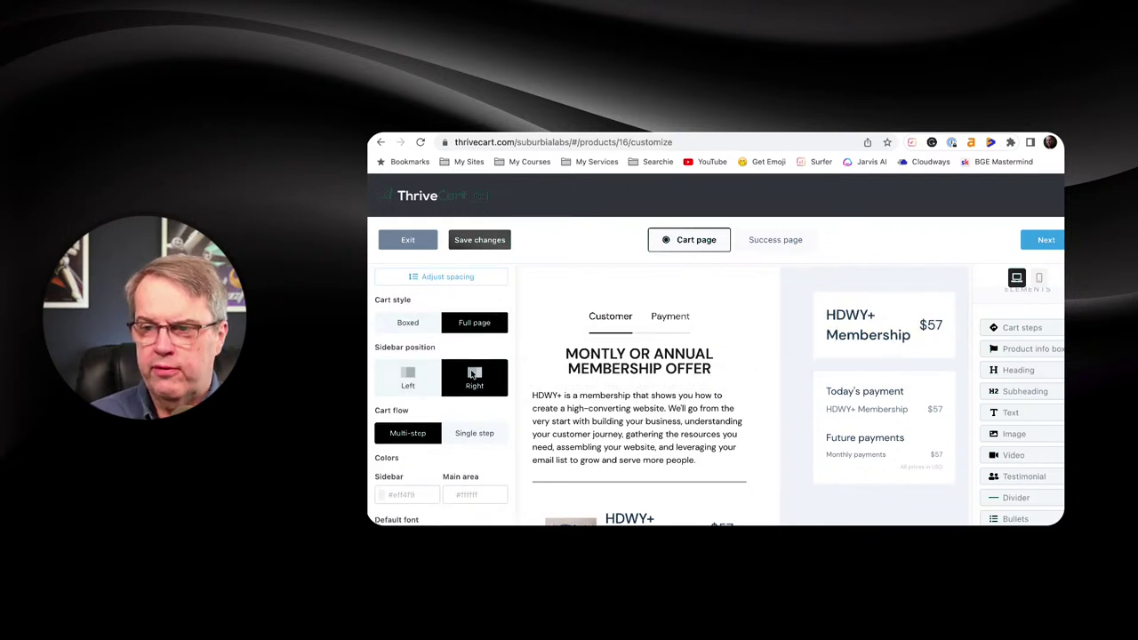
{"action": "scroll", "coordinate": [522, 374], "scroll_direction": "down", "scroll_amount": 2}
{"action": "scroll", "coordinate": [522, 374], "scroll_direction": "down", "scroll_amount": 4}
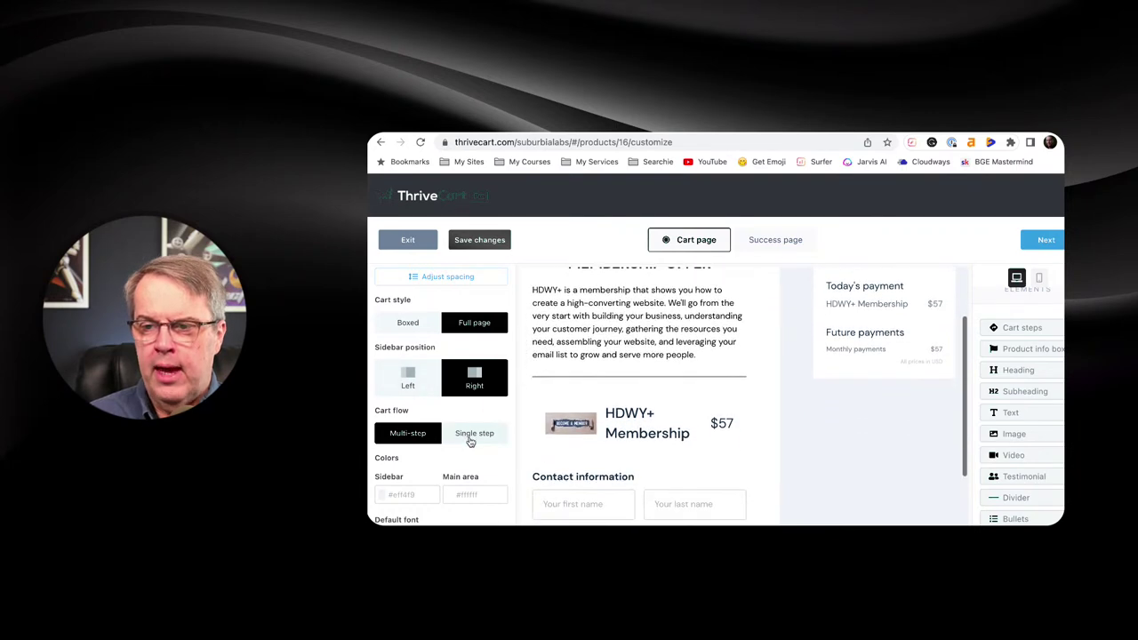
Try the Single step cart flow and preview the contact and pricing sections on one page.
{"action": "left_click", "coordinate": [473, 436]}
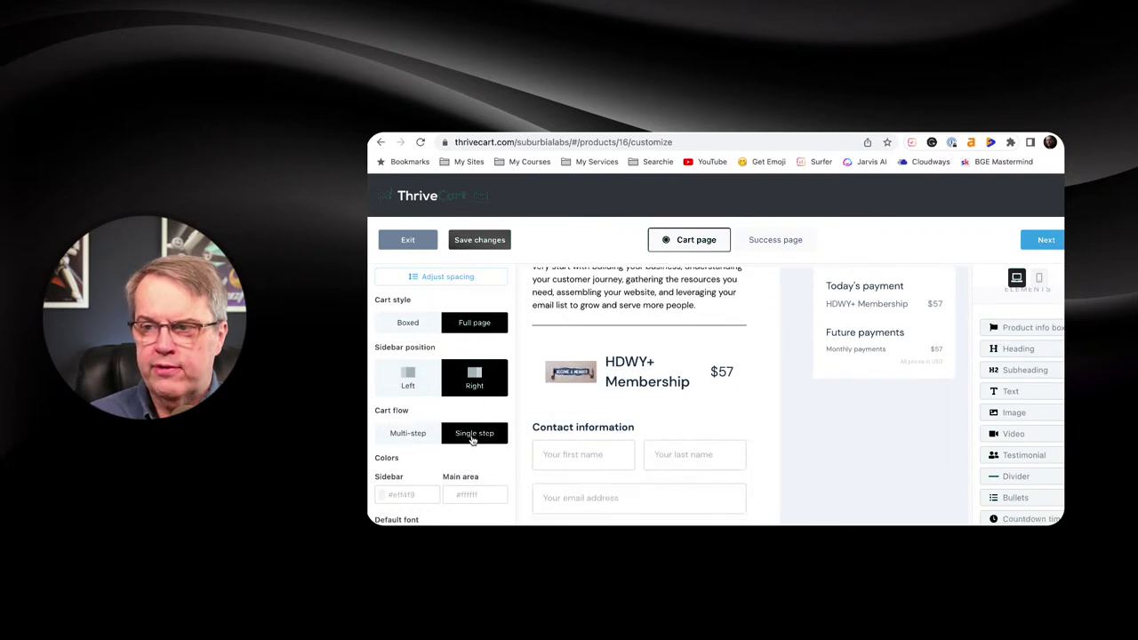
{"action": "scroll", "coordinate": [648, 432], "scroll_direction": "down", "scroll_amount": 8}
{"action": "scroll", "coordinate": [648, 432], "scroll_direction": "down", "scroll_amount": 3}
{"action": "scroll", "coordinate": [648, 432], "scroll_direction": "up", "scroll_amount": 5}
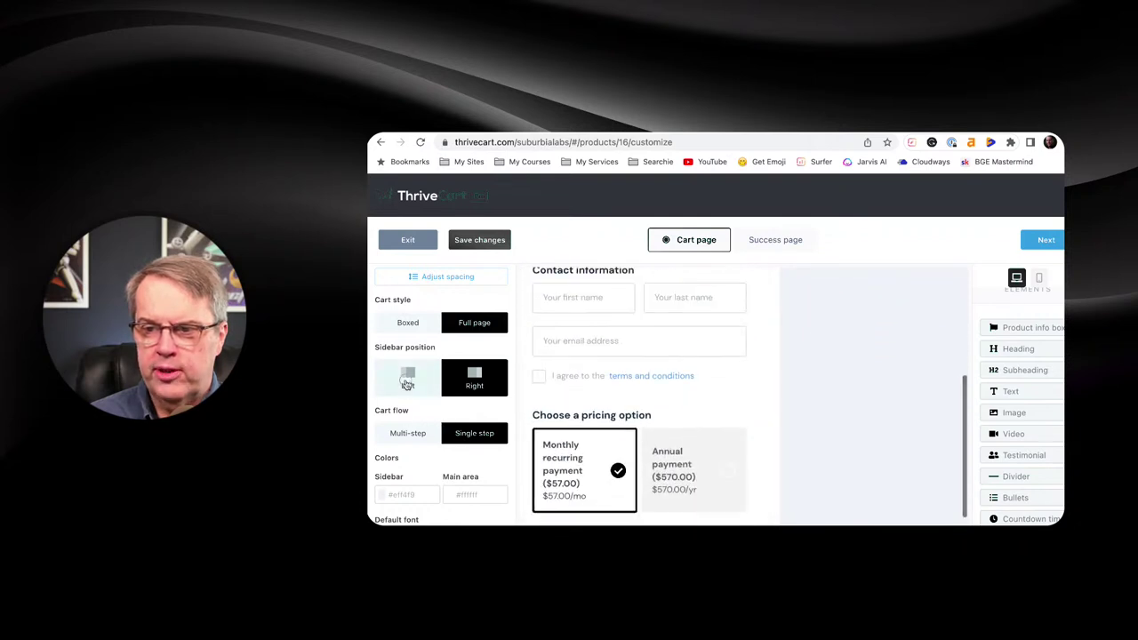
Try the Left sidebar position, and restore the Right sidebar and the Multi-step cart flow.
{"action": "left_click", "coordinate": [407, 381]}
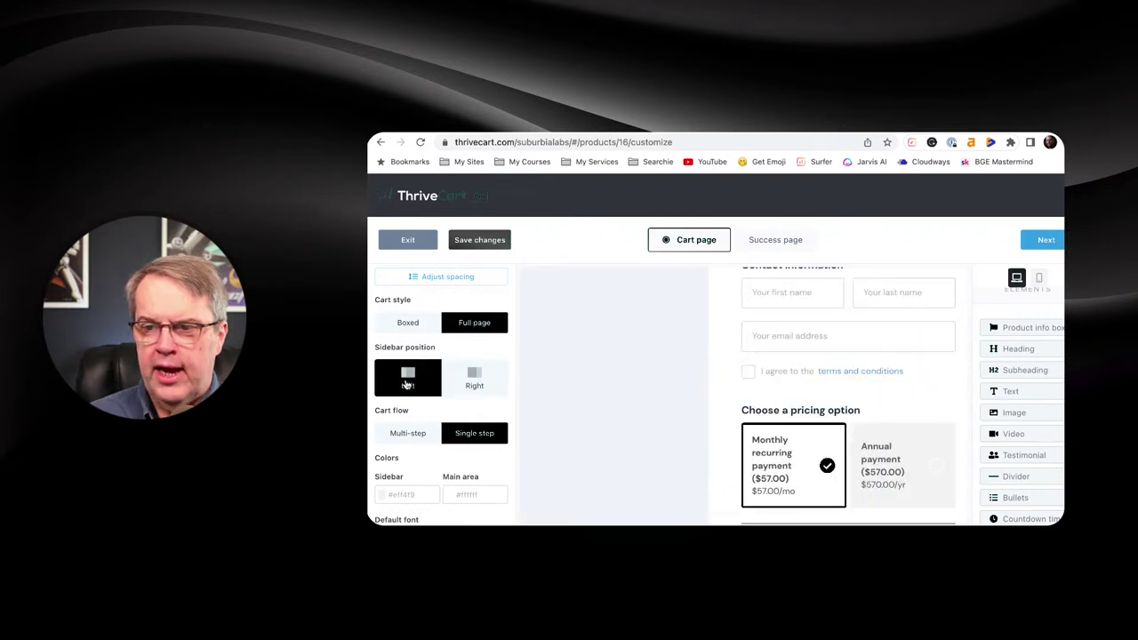
{"action": "left_click", "coordinate": [472, 385]}
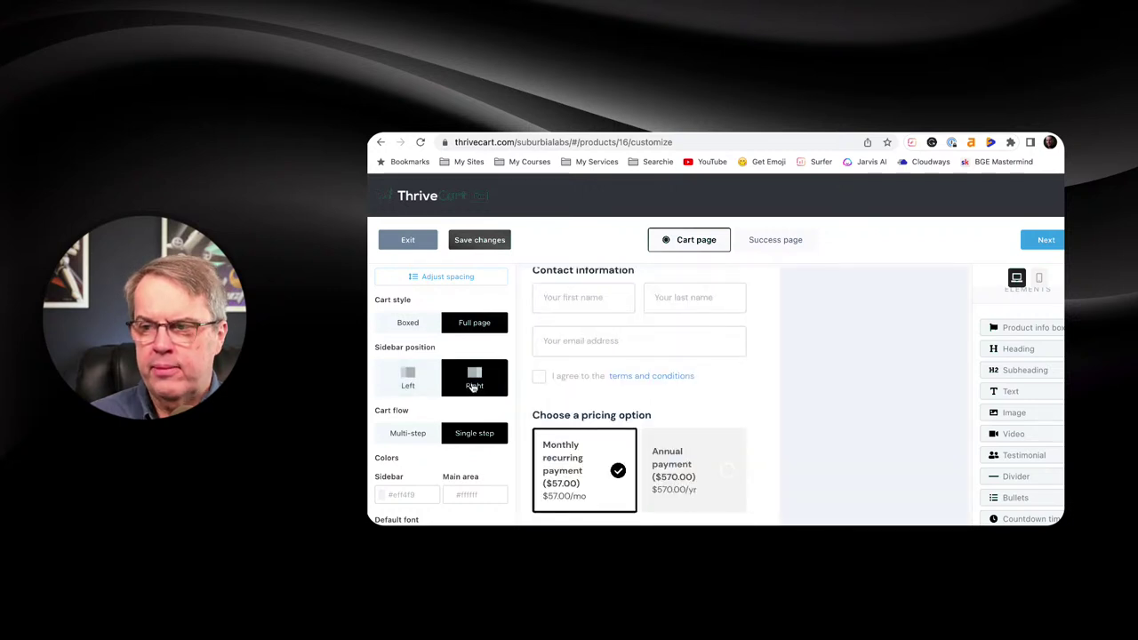
{"action": "left_click", "coordinate": [409, 432]}
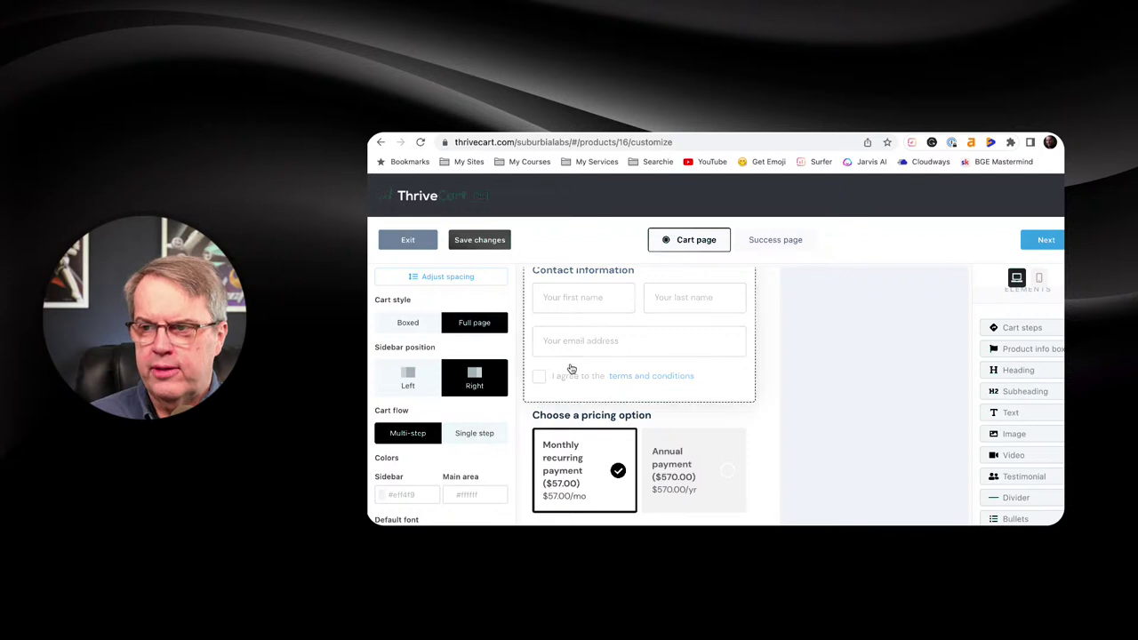
Try to place a countdown timer element above the membership offer heading on the cart page.
{"action": "scroll", "coordinate": [508, 418], "scroll_direction": "down", "scroll_amount": 1}
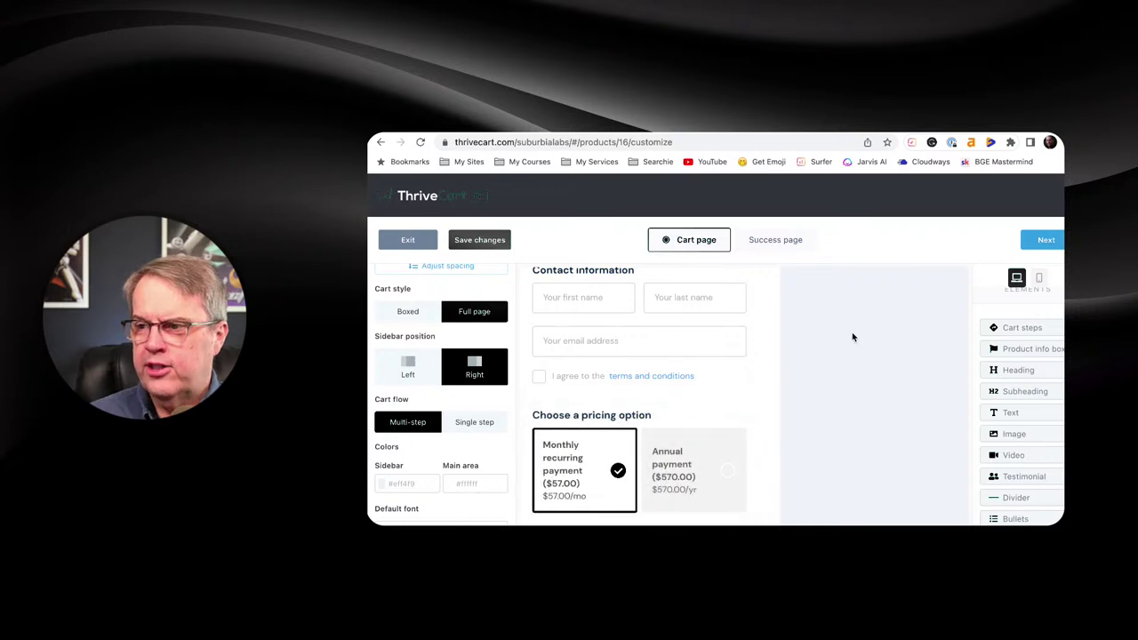
{"action": "scroll", "coordinate": [857, 337], "scroll_direction": "up", "scroll_amount": 5}
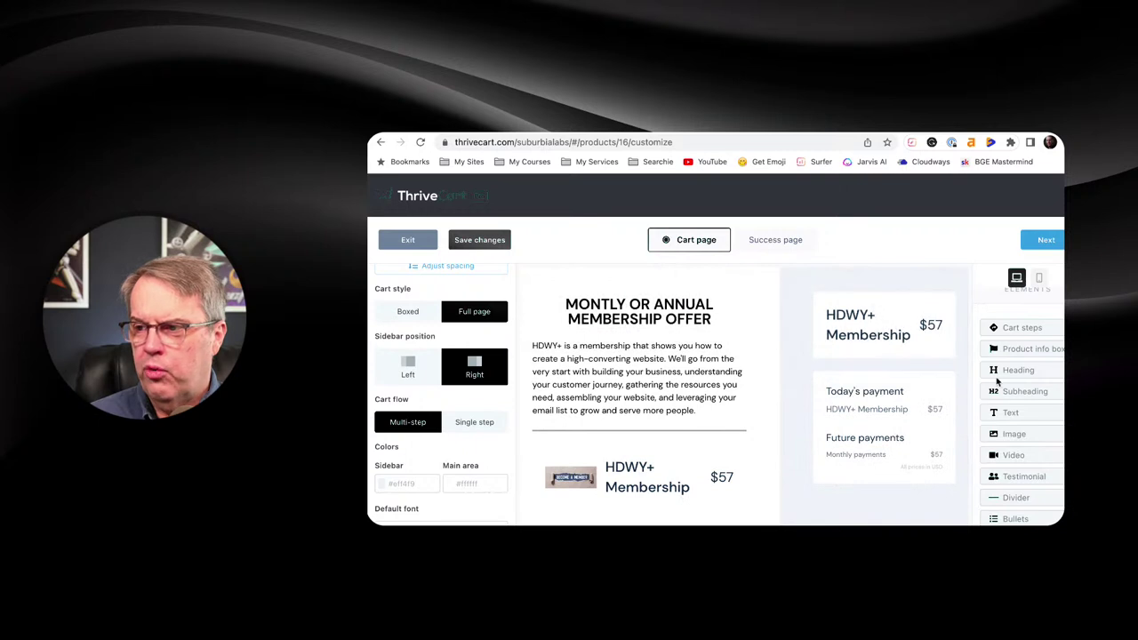
{"action": "scroll", "coordinate": [1040, 413], "scroll_direction": "down", "scroll_amount": 1}
{"action": "scroll", "coordinate": [1040, 414], "scroll_direction": "down", "scroll_amount": 3}
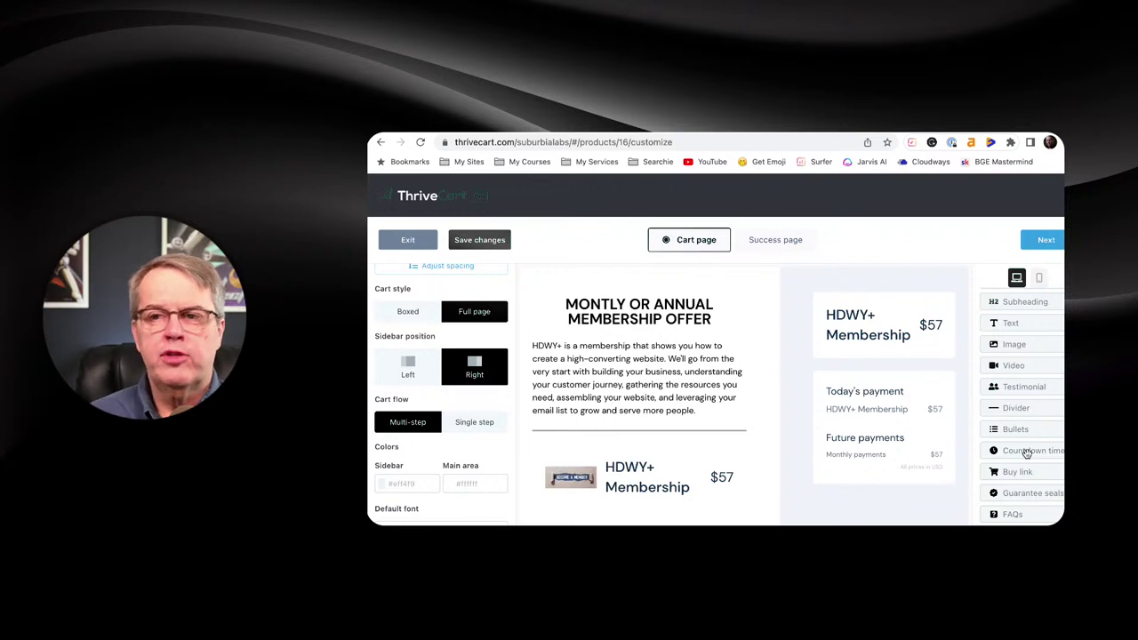
{"action": "left_click_drag", "start_coordinate": [1027, 453], "coordinate": [720, 282]}
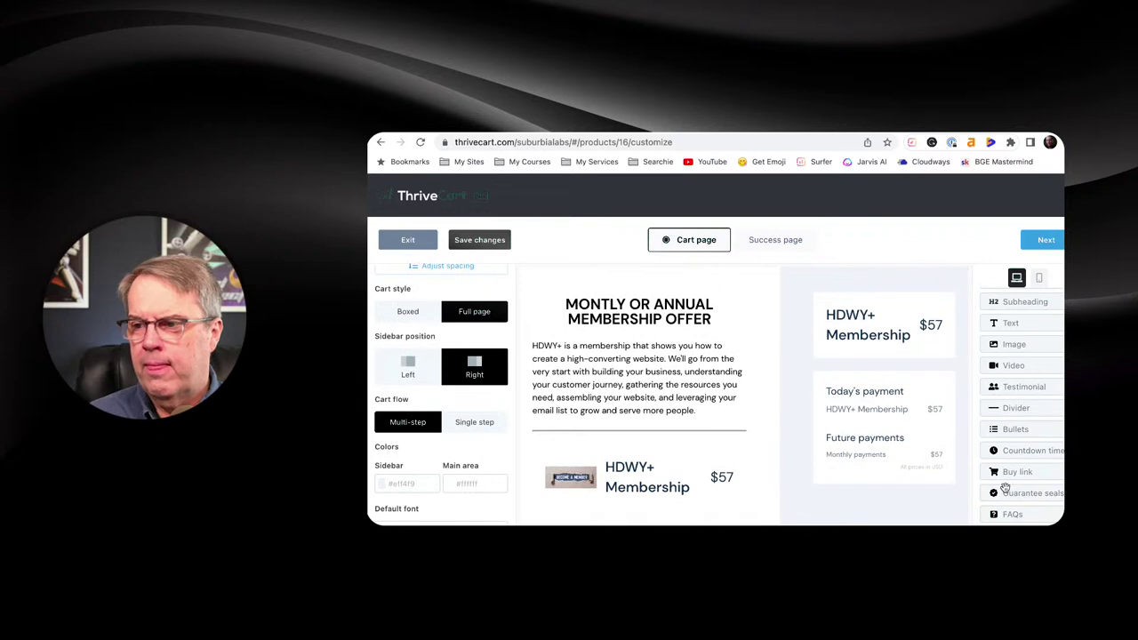